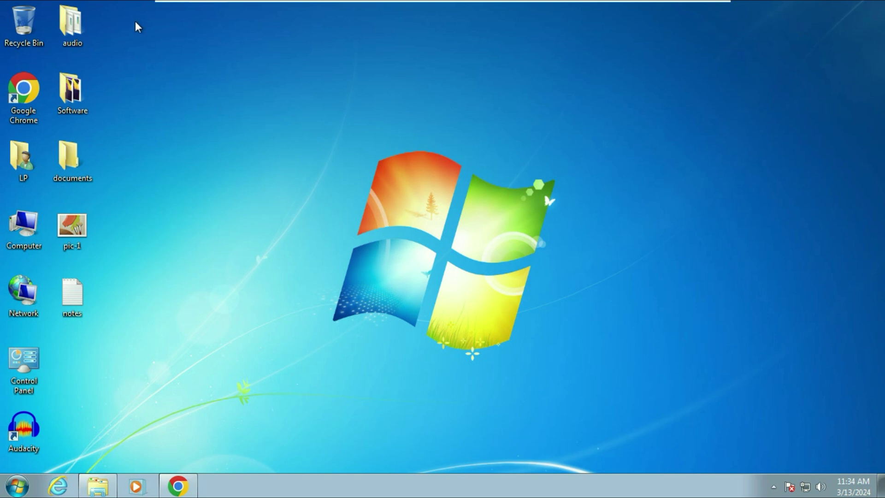
Select and deselect the desktop icons, then open Computer listing drives C:, E: and D:.
{"action": "left_click_drag", "start_coordinate": [136, 12], "coordinate": [81, 358]}
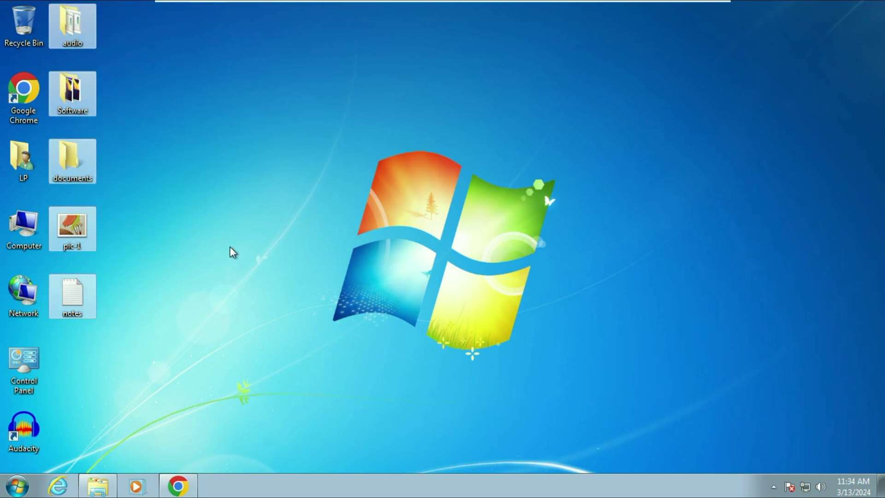
{"action": "left_click", "coordinate": [261, 229]}
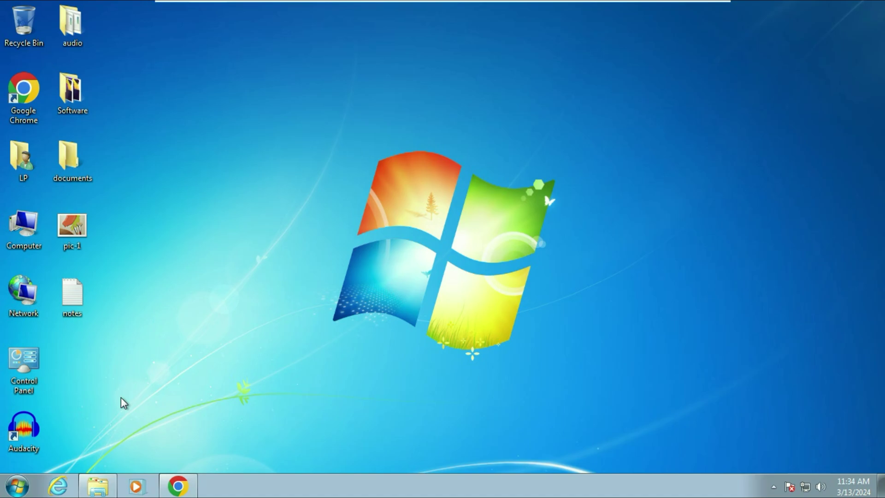
{"action": "left_click", "coordinate": [98, 486]}
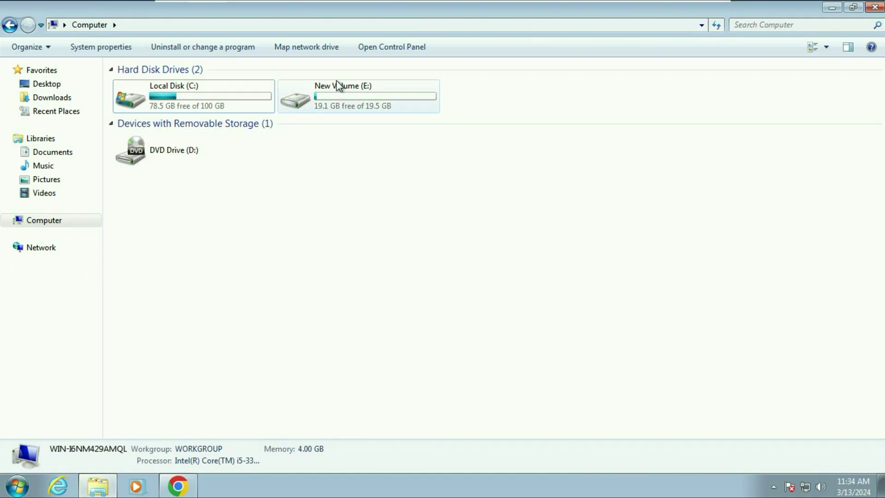
Browse New Volume (E:), return to the drive list, and minimize Explorer.
{"action": "double_click", "coordinate": [360, 95]}
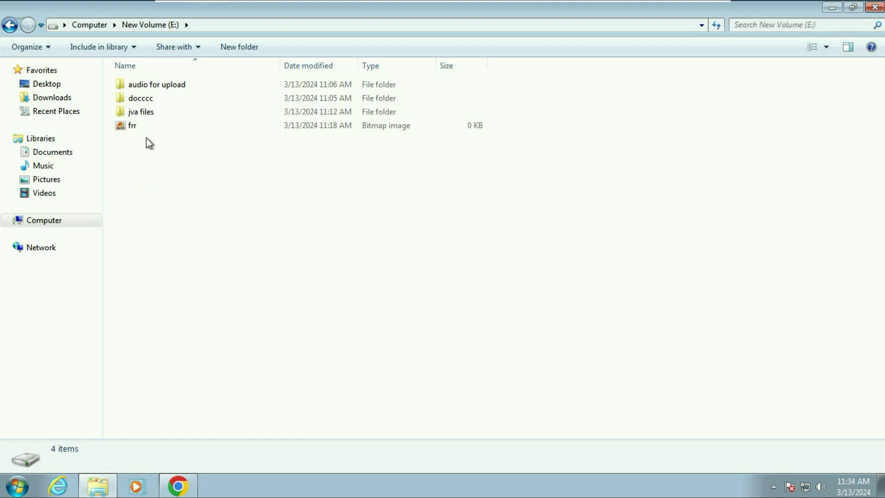
{"action": "left_click", "coordinate": [10, 25]}
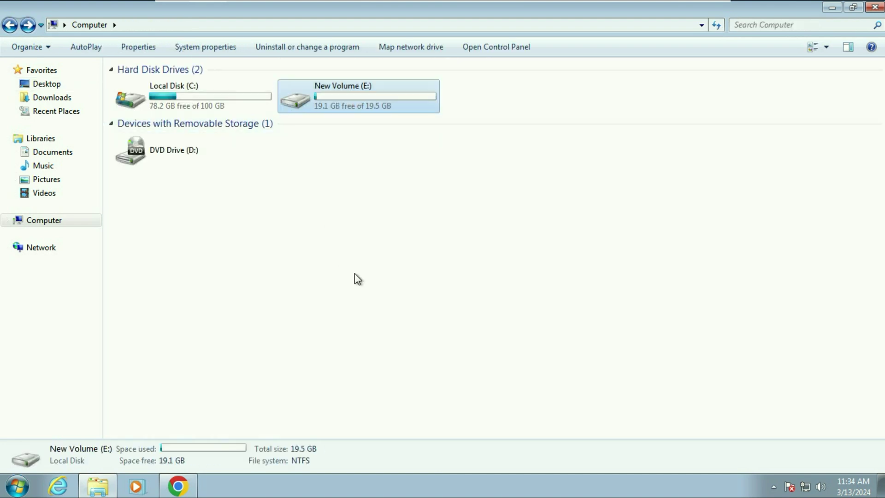
{"action": "left_click", "coordinate": [831, 9]}
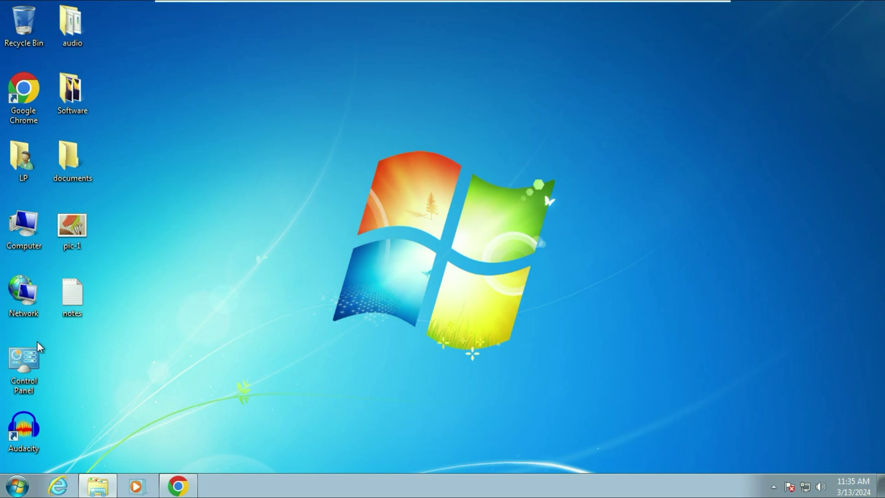
{"action": "double_click", "coordinate": [38, 358]}
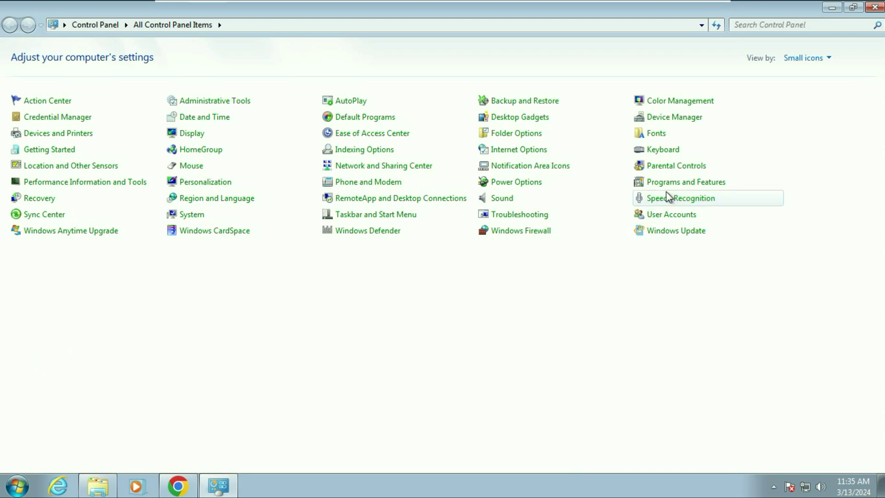
{"action": "left_click", "coordinate": [674, 188]}
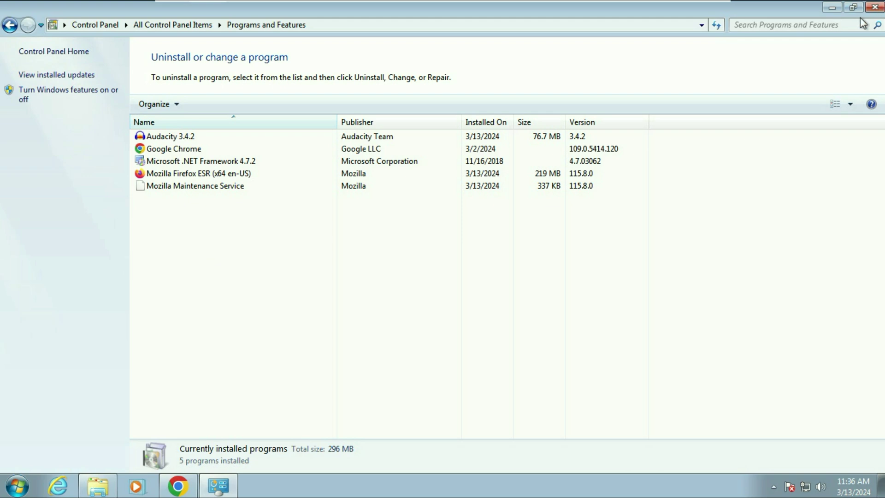
{"action": "left_click", "coordinate": [875, 7]}
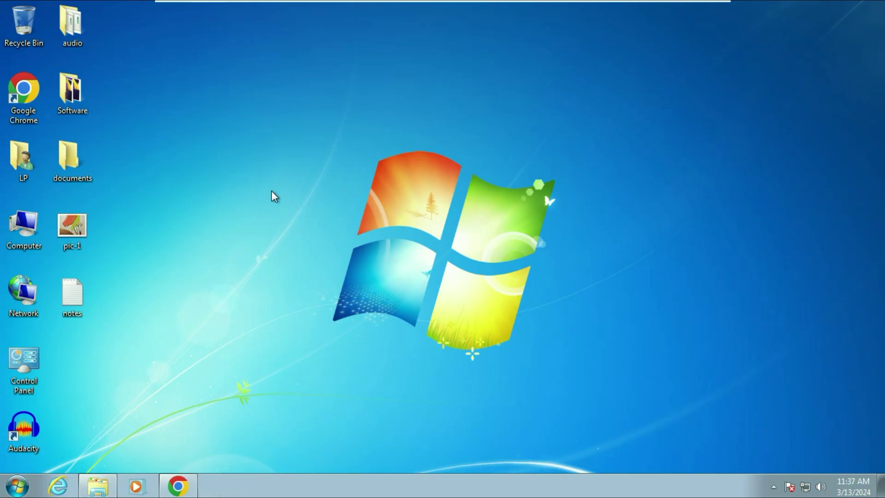
{"action": "double_click", "coordinate": [25, 233]}
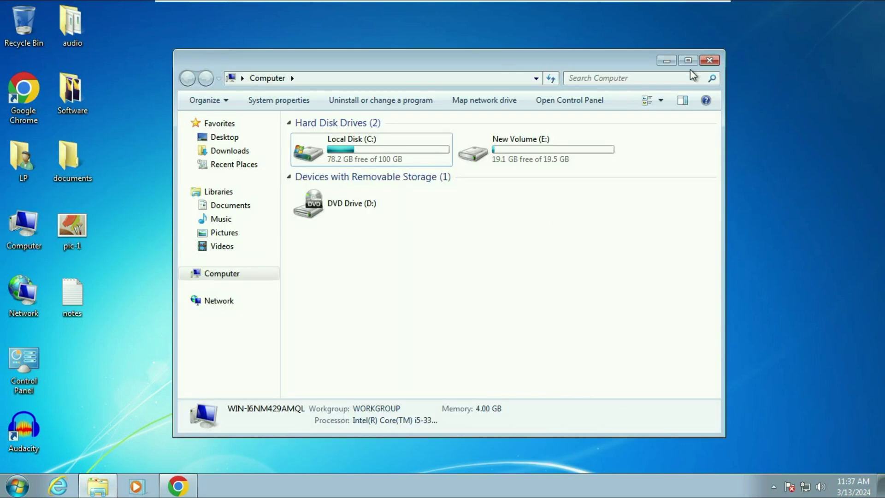
{"action": "left_click", "coordinate": [689, 61]}
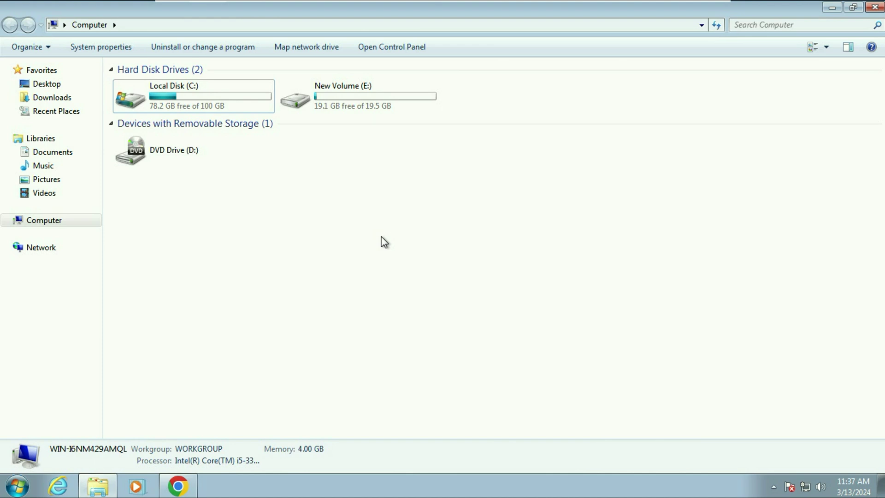
{"action": "left_click", "coordinate": [222, 101]}
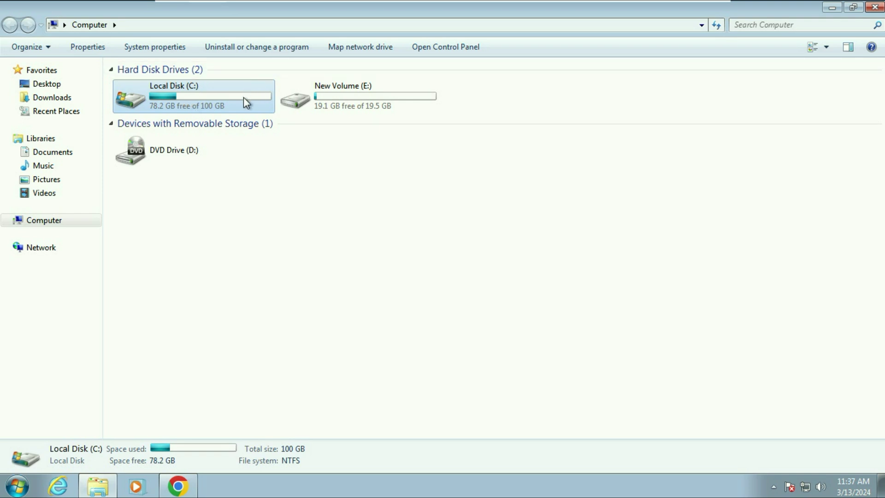
{"action": "key", "text": "super+d"}
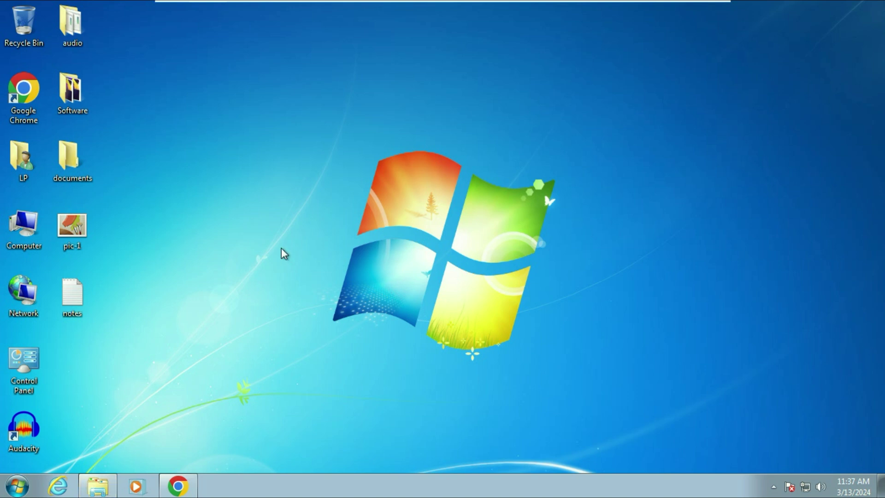
Search Google for 'windows 10' and open Microsoft's Download Windows 10 page.
{"action": "left_click", "coordinate": [178, 486]}
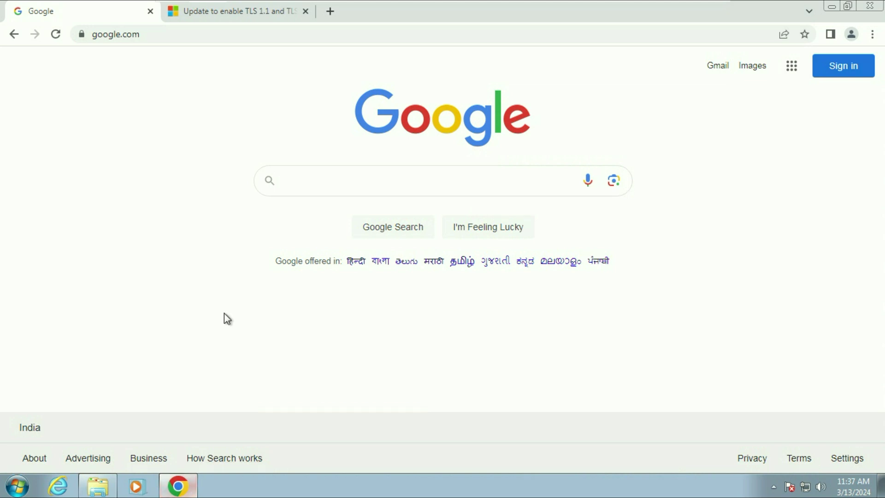
{"action": "left_click", "coordinate": [321, 180]}
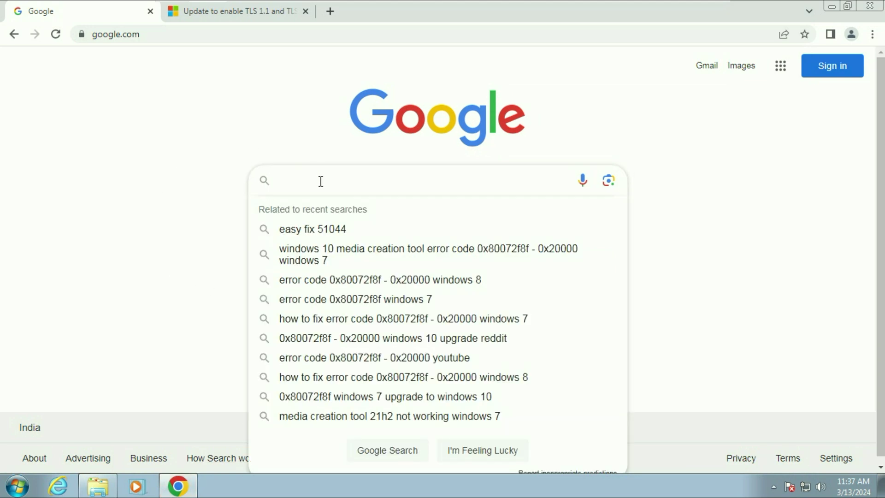
{"action": "type", "text": "w"}
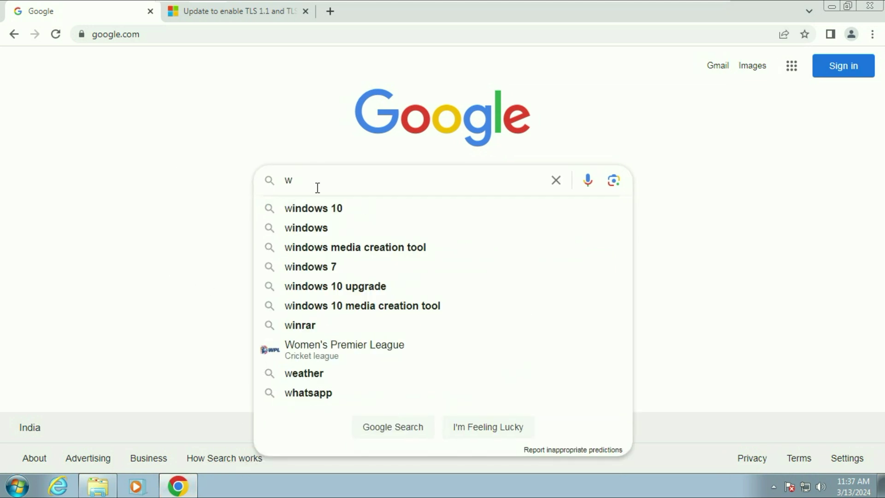
{"action": "left_click", "coordinate": [322, 208]}
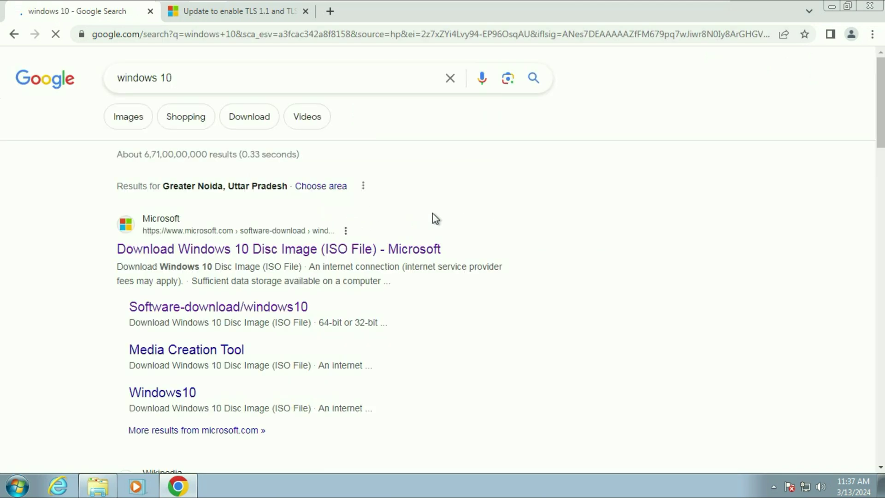
{"action": "scroll", "coordinate": [433, 213], "scroll_direction": "down", "scroll_amount": 1}
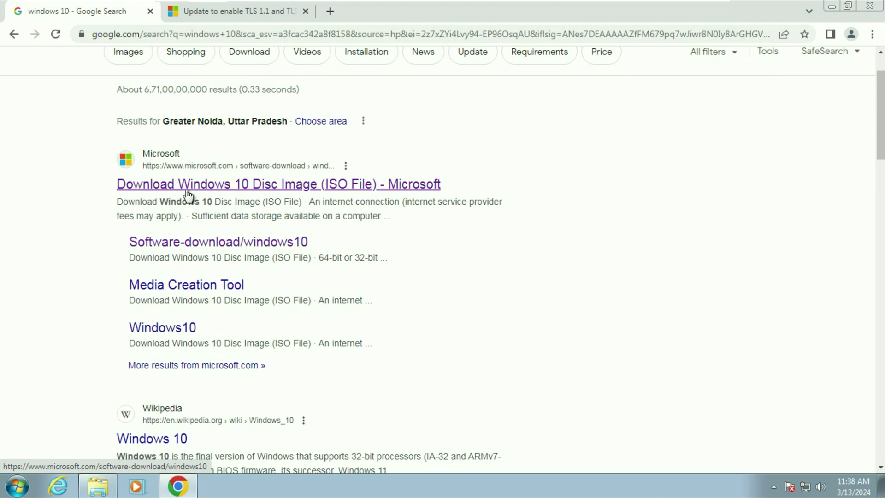
{"action": "left_click", "coordinate": [240, 190]}
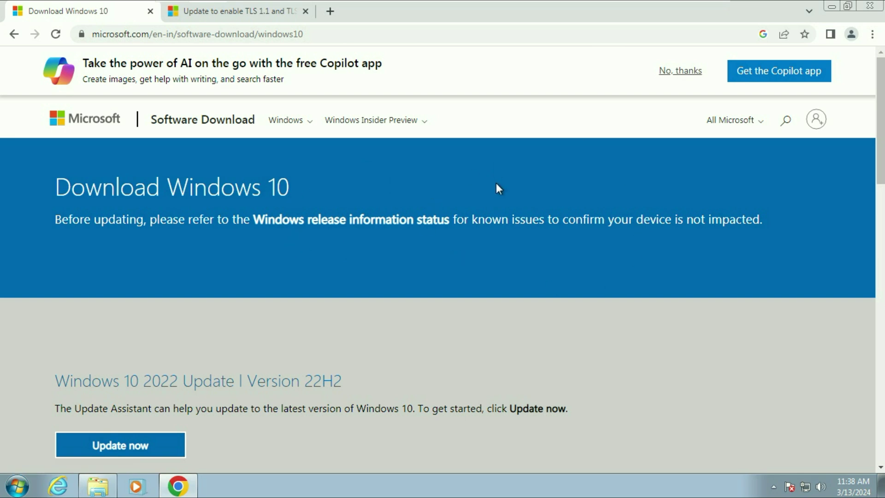
Download the Media Creation Tool and show it in the Downloads folder.
{"action": "scroll", "coordinate": [498, 188], "scroll_direction": "down", "scroll_amount": 10}
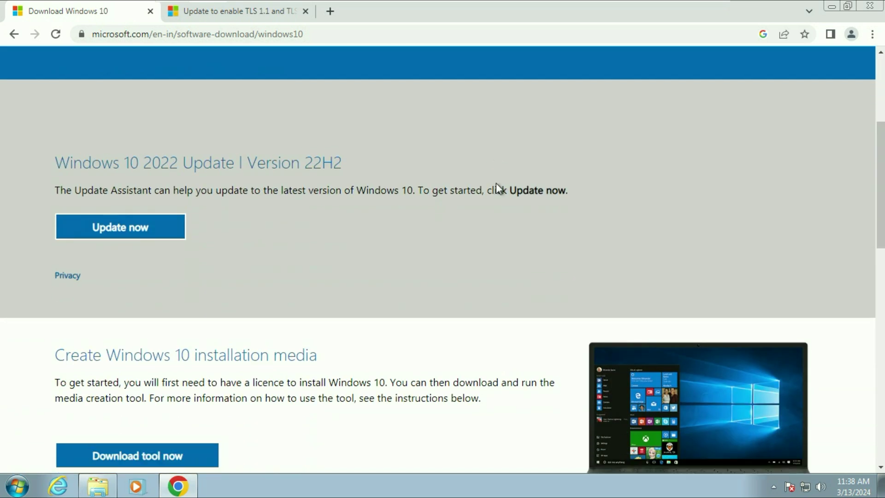
{"action": "scroll", "coordinate": [113, 206], "scroll_direction": "up", "scroll_amount": 1}
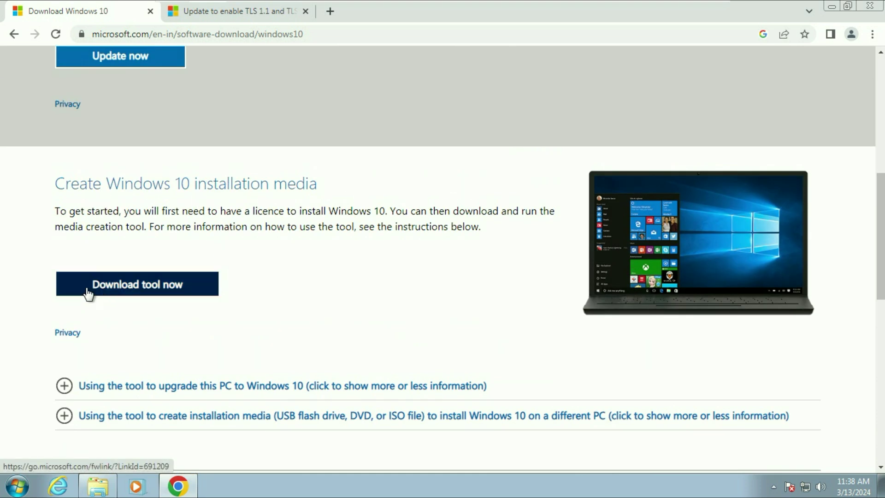
{"action": "left_click", "coordinate": [178, 292]}
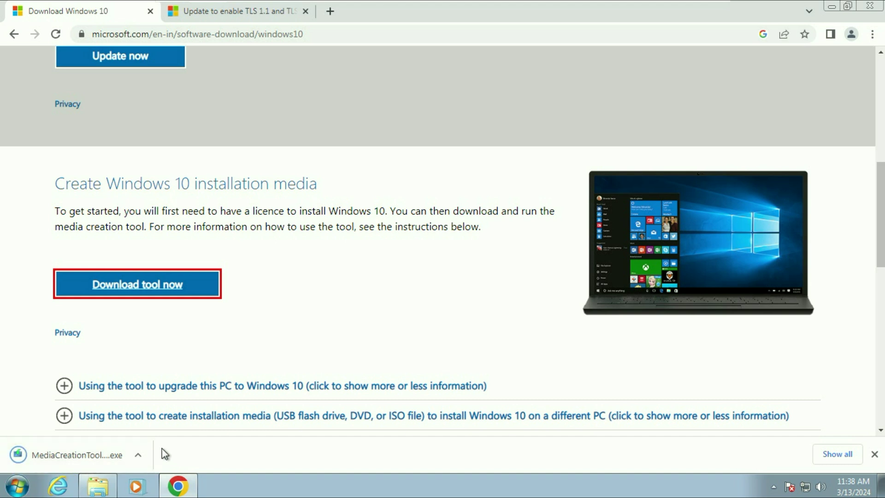
{"action": "left_click", "coordinate": [139, 456]}
{"action": "left_click", "coordinate": [189, 411]}
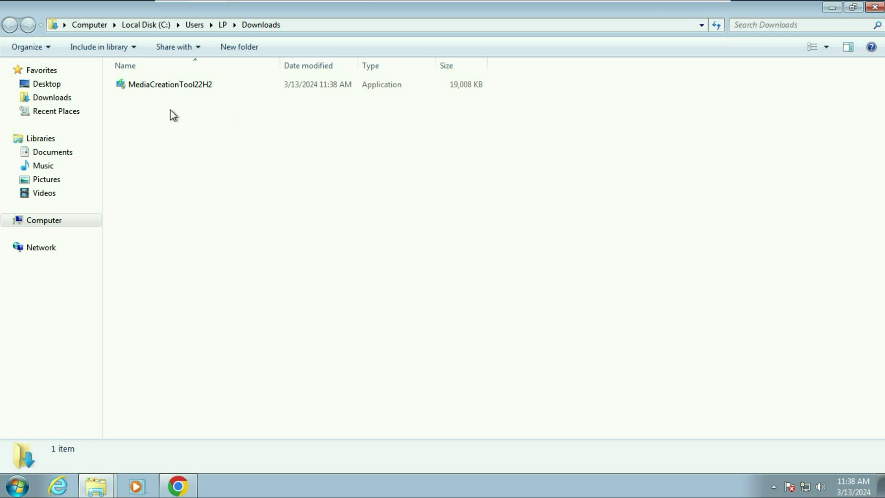
Unblock MediaCreationTool22H2 in its Properties and apply the change.
{"action": "right_click", "coordinate": [179, 87]}
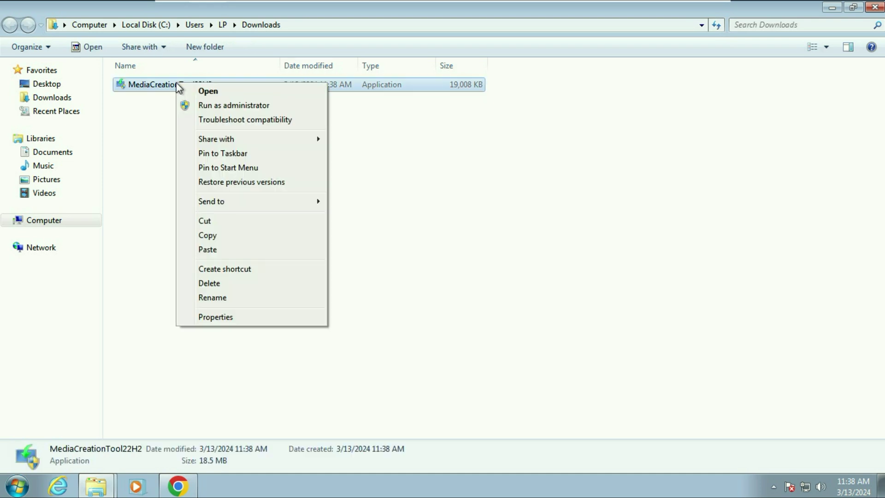
{"action": "left_click", "coordinate": [254, 319]}
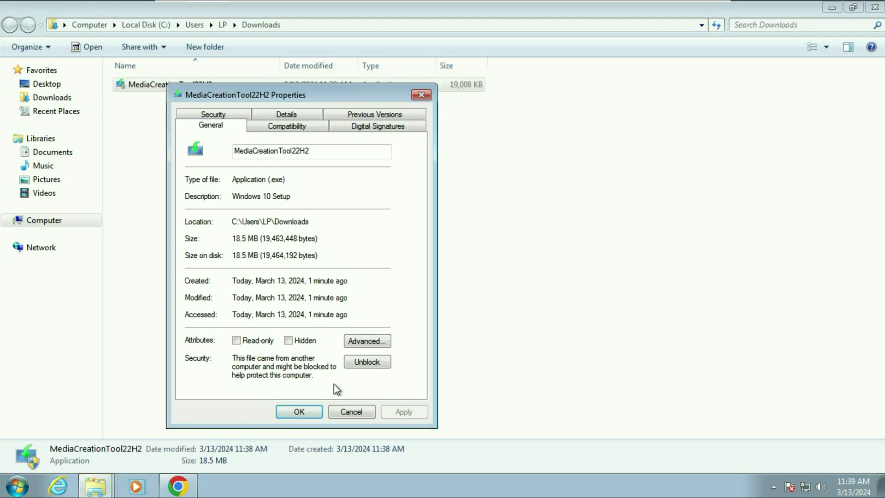
{"action": "left_click", "coordinate": [374, 364]}
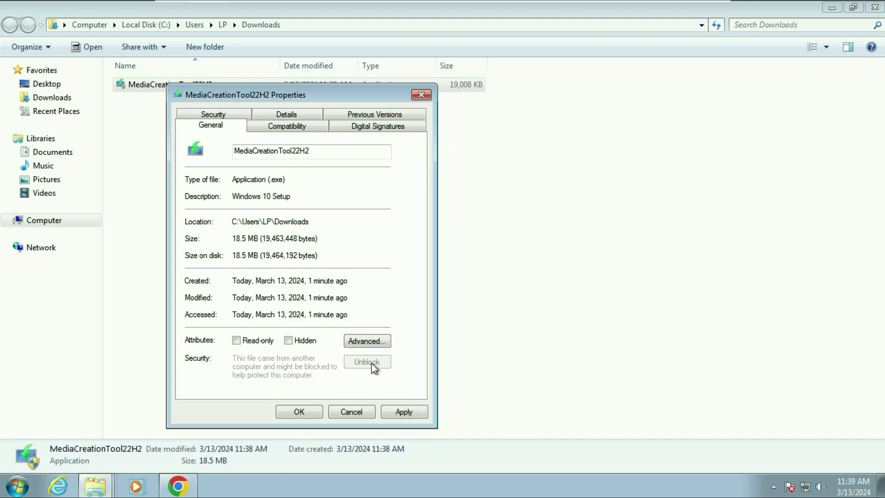
{"action": "left_click", "coordinate": [413, 414]}
{"action": "left_click", "coordinate": [299, 412]}
{"action": "left_click", "coordinate": [226, 289]}
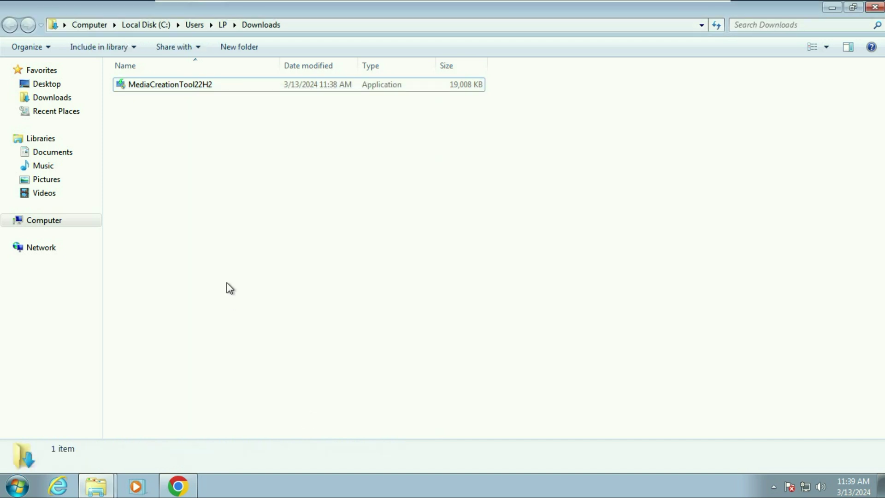
Run MediaCreationTool22H2 as administrator and dismiss the resulting 0x80072F8F - 0x20000 error.
{"action": "right_click", "coordinate": [153, 87]}
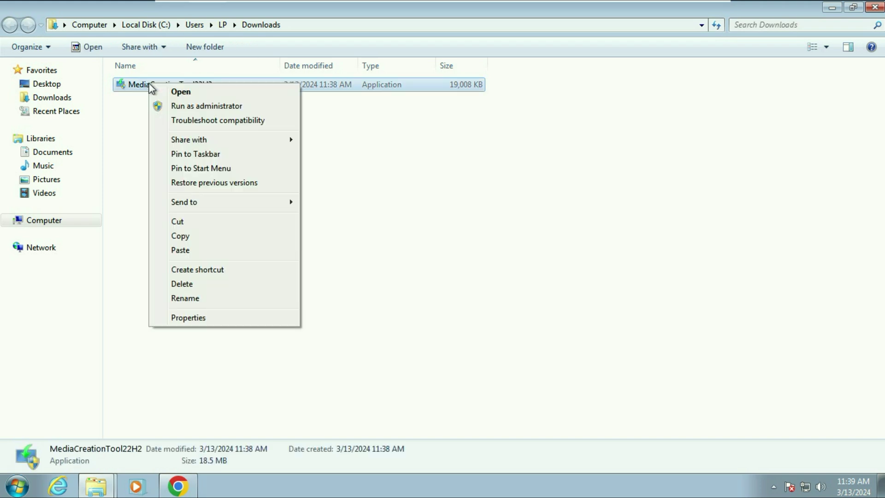
{"action": "left_click", "coordinate": [226, 106]}
{"action": "left_click", "coordinate": [500, 276]}
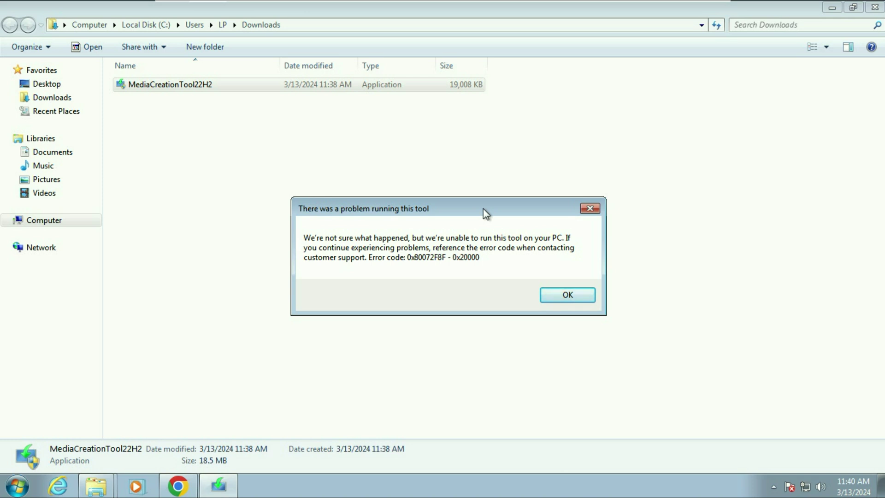
{"action": "left_click", "coordinate": [593, 209]}
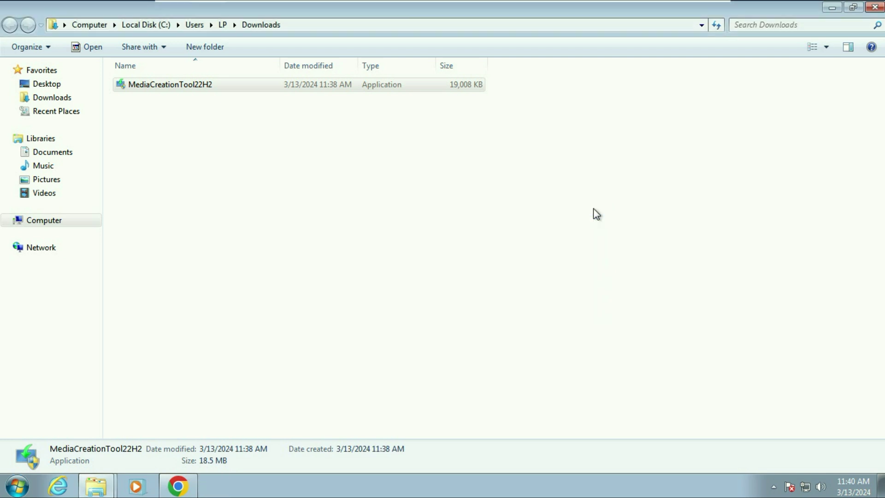
Minimize the Downloads folder and bring Chrome back to the front.
{"action": "left_click", "coordinate": [831, 8]}
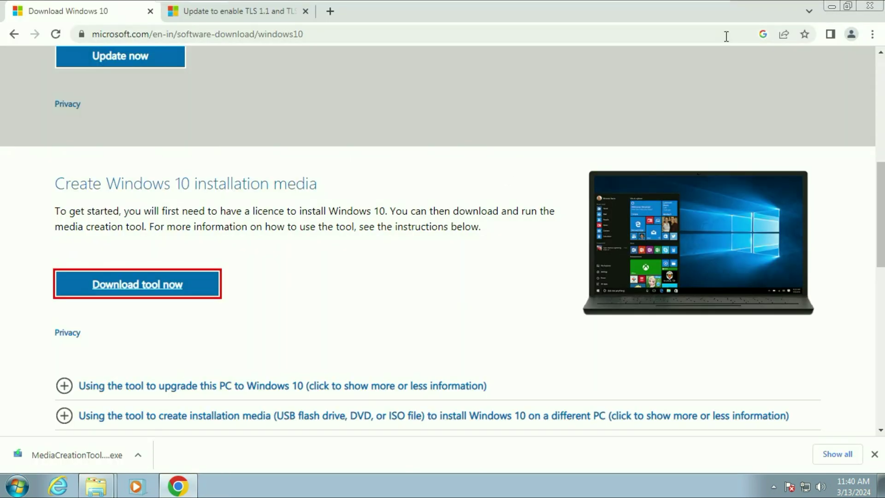
{"action": "left_click", "coordinate": [832, 6]}
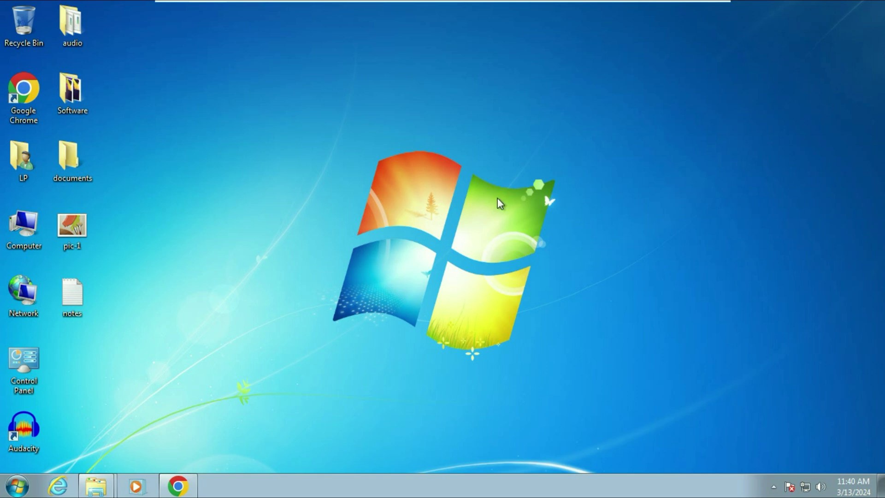
{"action": "left_click", "coordinate": [178, 485]}
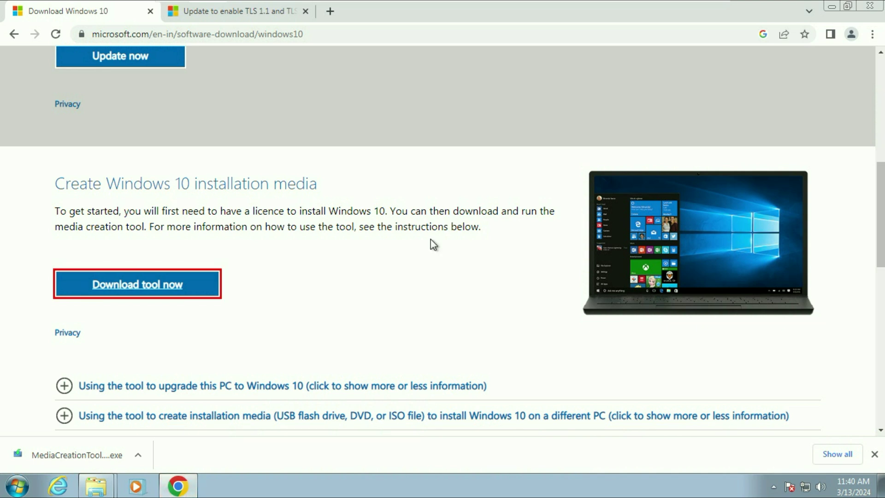
Switch to the 'Update to enable TLS 1.1 and TLS 1.2' article tab and read down it.
{"action": "left_click", "coordinate": [269, 14]}
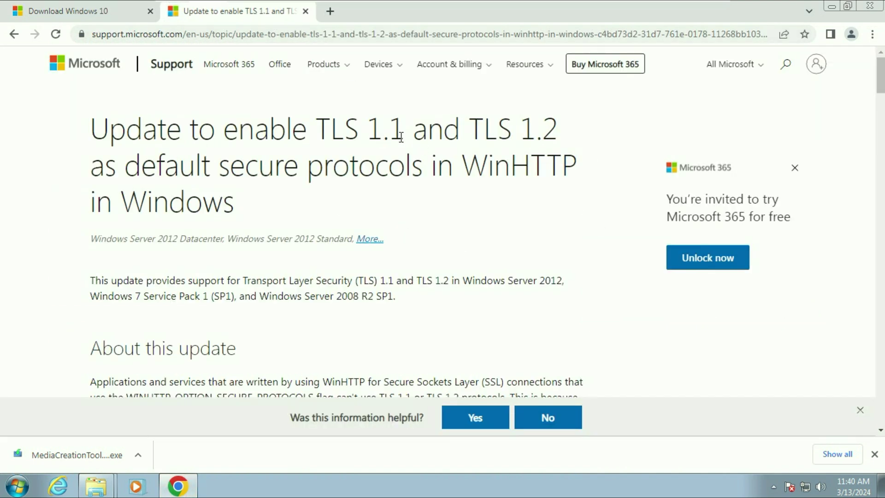
{"action": "left_click_drag", "start_coordinate": [318, 127], "coordinate": [563, 143]}
{"action": "left_click", "coordinate": [408, 167]}
{"action": "scroll", "coordinate": [470, 204], "scroll_direction": "down", "scroll_amount": 3}
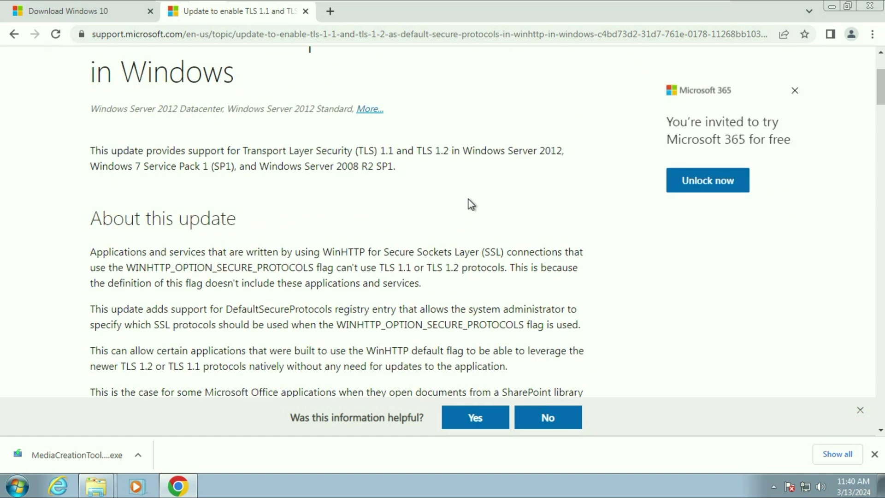
{"action": "scroll", "coordinate": [470, 204], "scroll_direction": "down", "scroll_amount": 10}
{"action": "scroll", "coordinate": [470, 204], "scroll_direction": "down", "scroll_amount": 2}
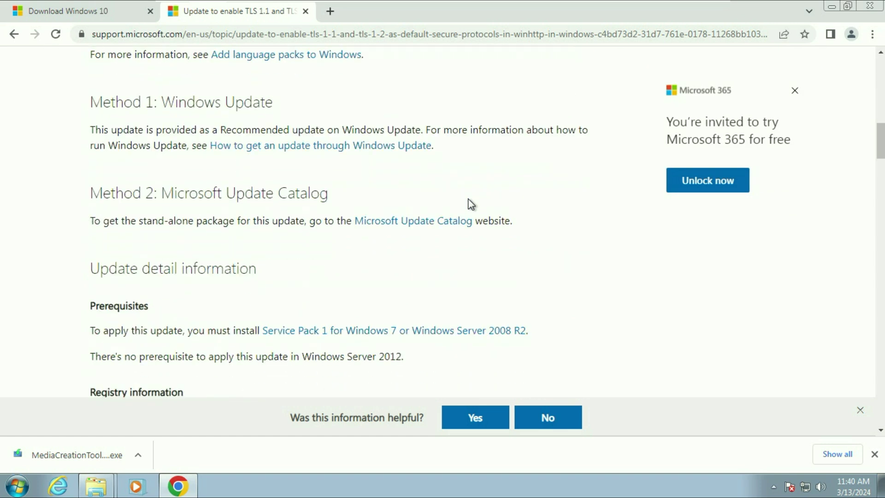
Review the Windows Update, Microsoft Update Catalog and Prerequisites sections of the article.
{"action": "scroll", "coordinate": [470, 203], "scroll_direction": "up", "scroll_amount": 1}
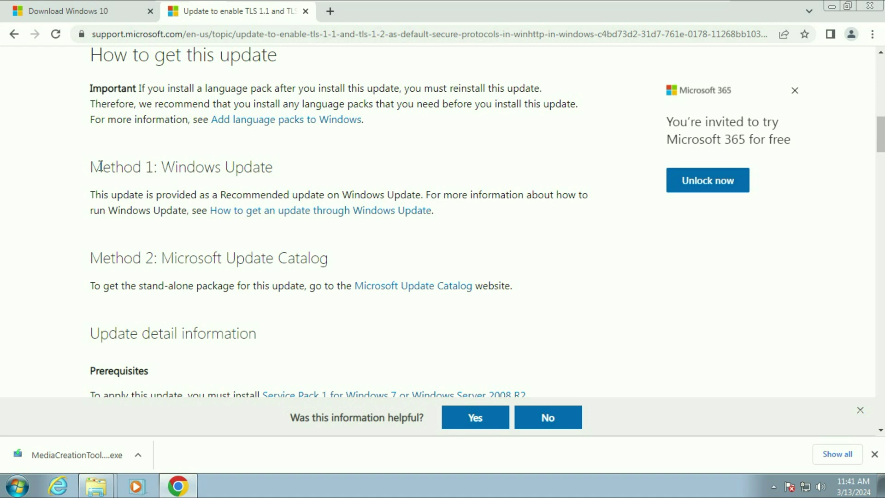
{"action": "left_click_drag", "start_coordinate": [162, 167], "coordinate": [296, 165]}
{"action": "left_click", "coordinate": [297, 167]}
{"action": "left_click_drag", "start_coordinate": [163, 167], "coordinate": [290, 170]}
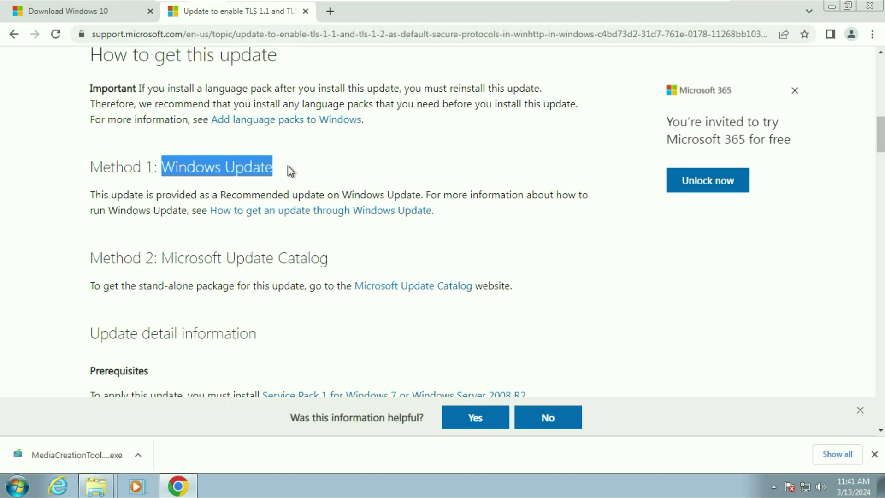
{"action": "left_click", "coordinate": [199, 244]}
{"action": "scroll", "coordinate": [198, 244], "scroll_direction": "down", "scroll_amount": 3}
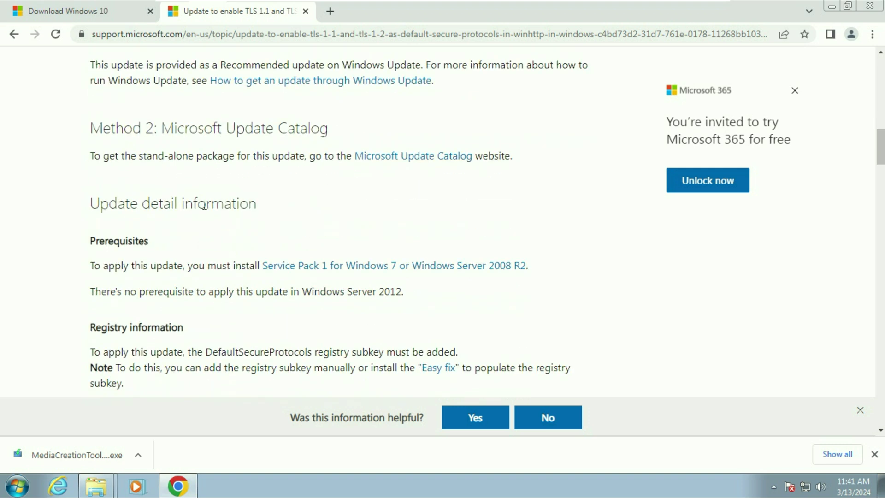
{"action": "scroll", "coordinate": [219, 152], "scroll_direction": "up", "scroll_amount": 2}
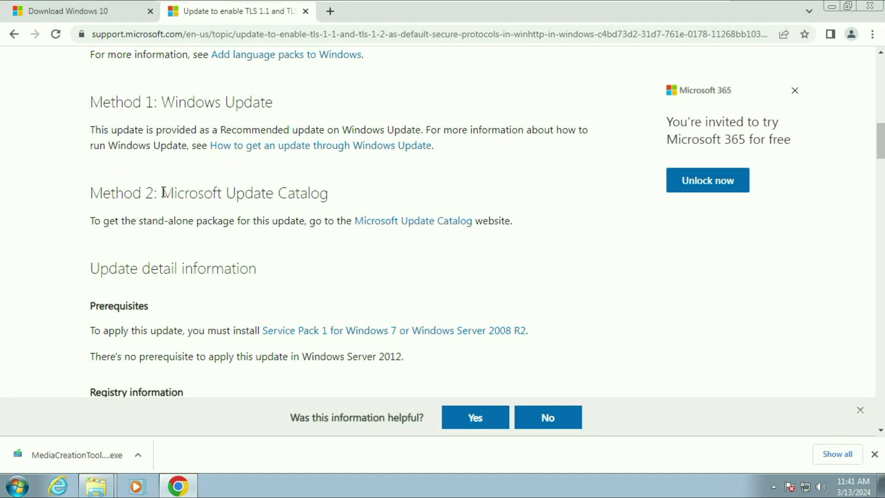
{"action": "left_click_drag", "start_coordinate": [162, 192], "coordinate": [331, 199]}
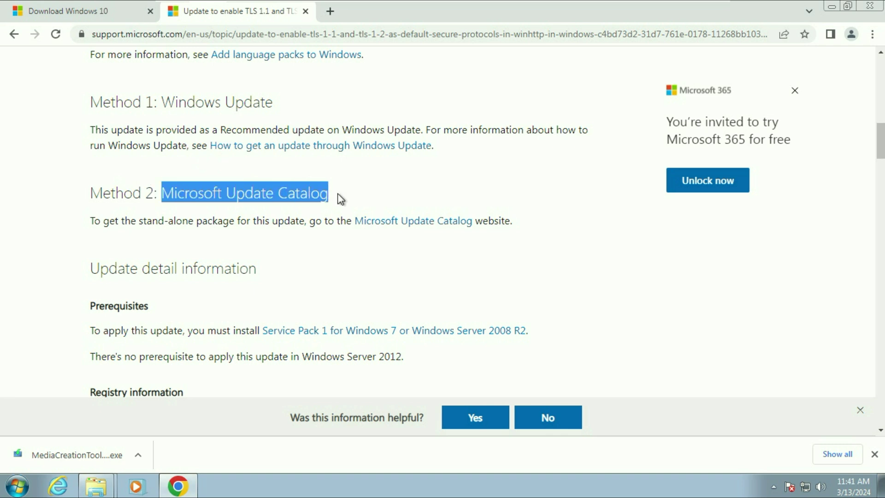
{"action": "left_click", "coordinate": [348, 198]}
{"action": "scroll", "coordinate": [364, 243], "scroll_direction": "down", "scroll_amount": 1}
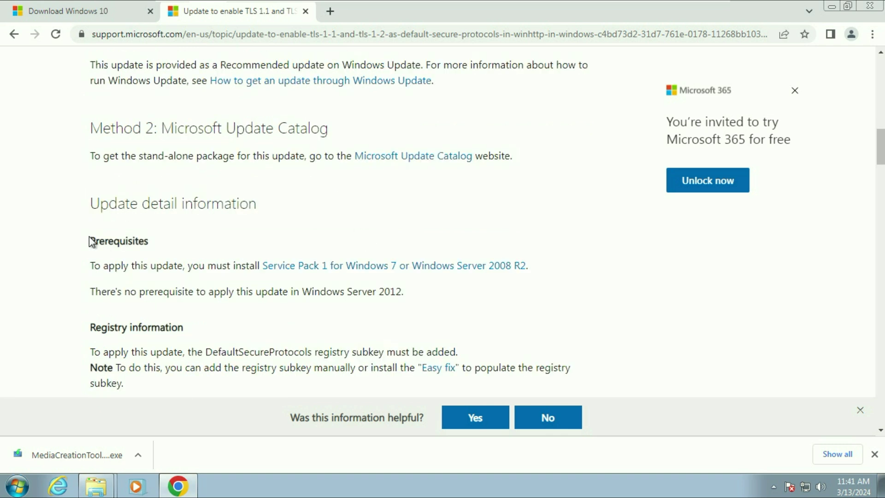
{"action": "left_click_drag", "start_coordinate": [91, 239], "coordinate": [160, 243]}
{"action": "left_click", "coordinate": [183, 243]}
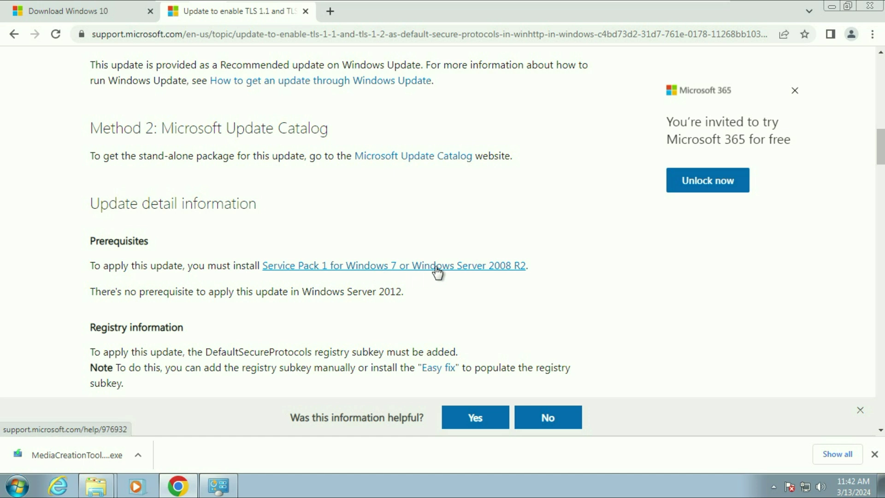
{"action": "scroll", "coordinate": [437, 272], "scroll_direction": "down", "scroll_amount": 4}
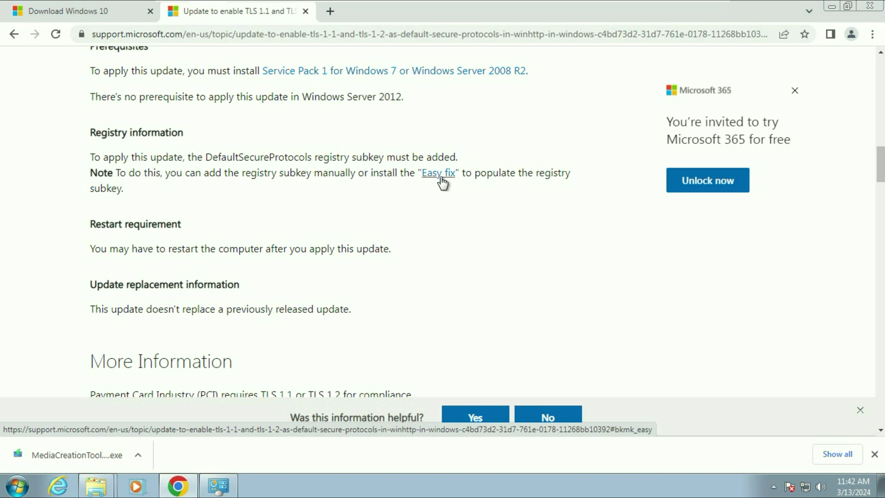
Jump to the article's Easy fix section and download the Easy fix .msi package.
{"action": "key", "text": "Home"}
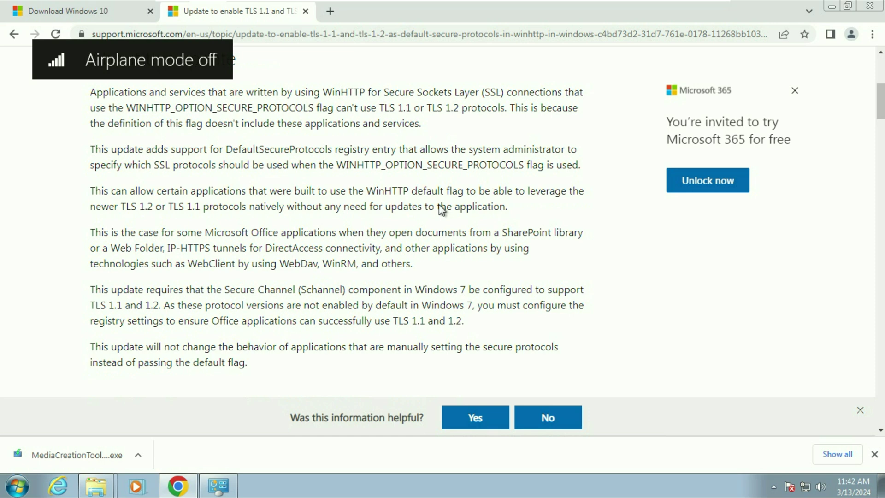
{"action": "left_click_drag", "start_coordinate": [316, 125], "coordinate": [552, 171]}
{"action": "left_click", "coordinate": [520, 195]}
{"action": "scroll", "coordinate": [520, 195], "scroll_direction": "down", "scroll_amount": 10}
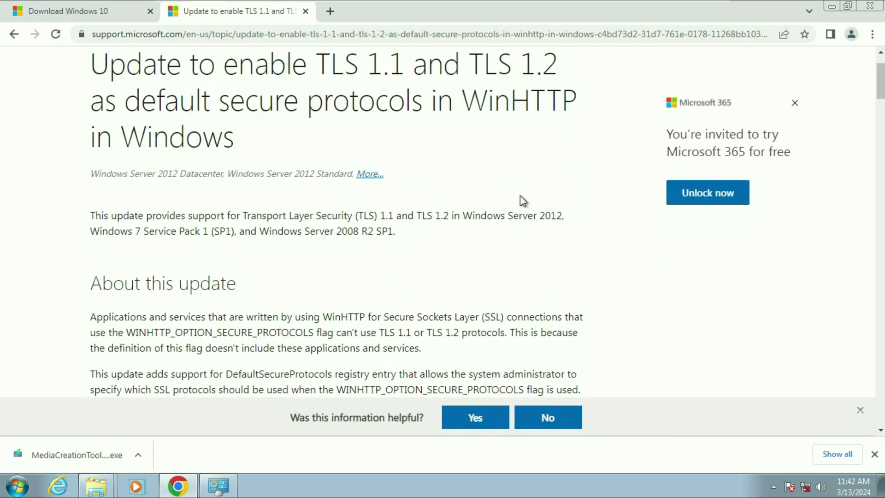
{"action": "scroll", "coordinate": [520, 196], "scroll_direction": "down", "scroll_amount": 7}
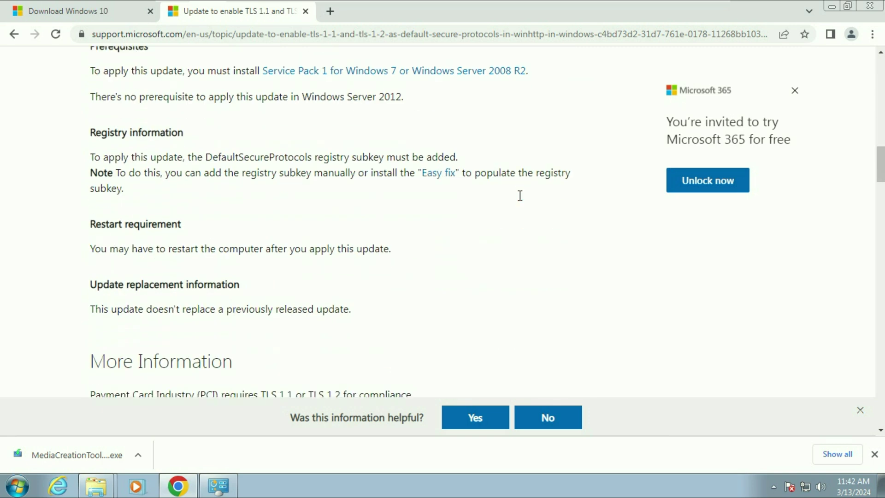
{"action": "left_click", "coordinate": [443, 183]}
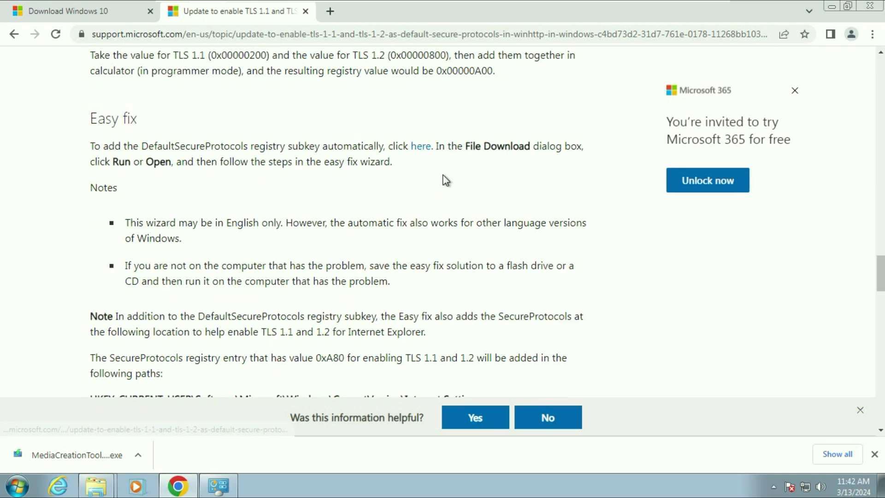
{"action": "left_click_drag", "start_coordinate": [91, 119], "coordinate": [237, 126]}
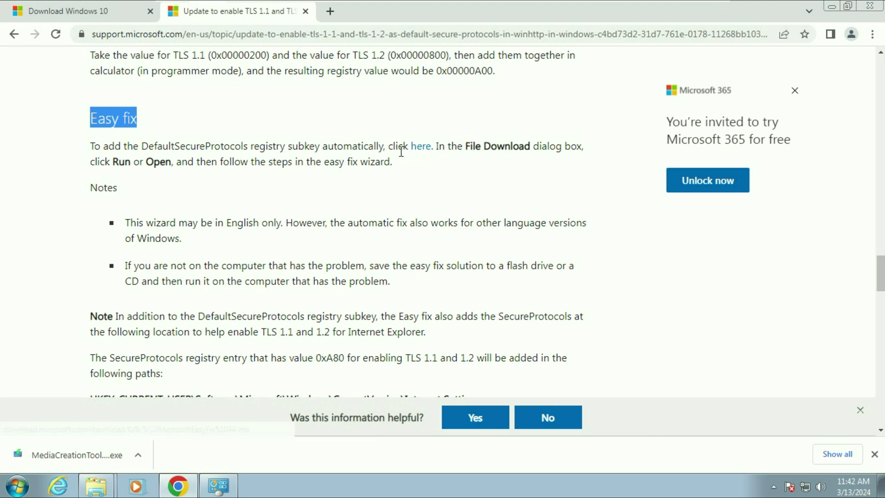
{"action": "left_click", "coordinate": [427, 150]}
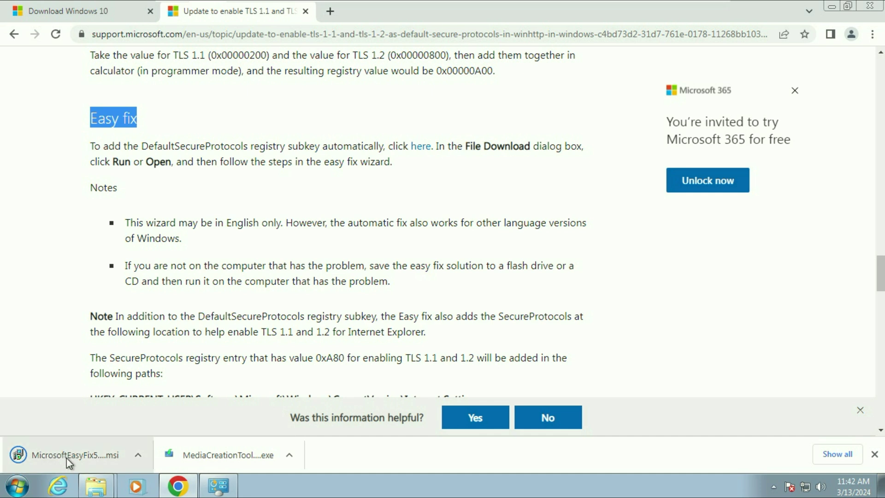
Run MicrosoftEasyFix51044 from the Downloads folder, accept the terms, and finish the fix.
{"action": "left_click", "coordinate": [138, 454]}
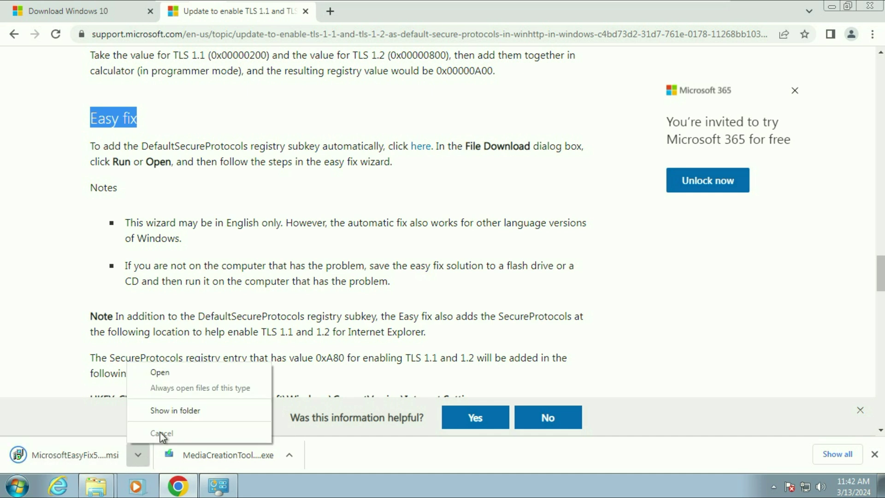
{"action": "left_click", "coordinate": [175, 410]}
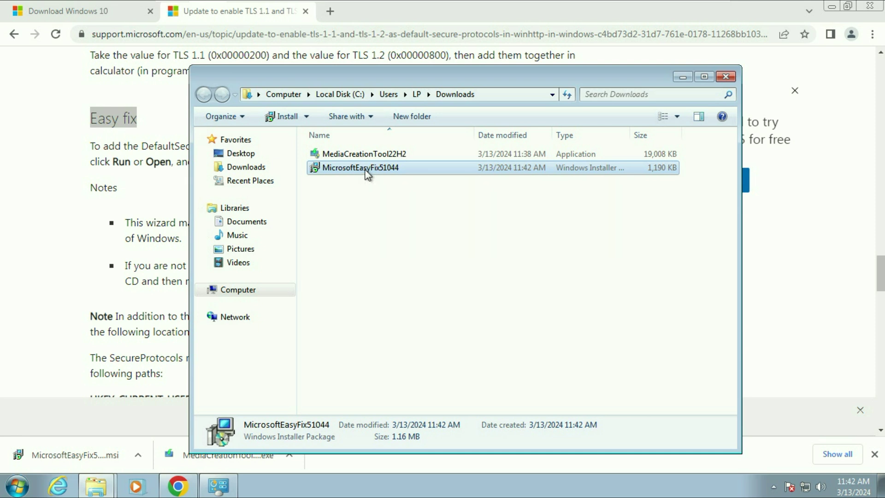
{"action": "double_click", "coordinate": [367, 172]}
{"action": "left_click", "coordinate": [468, 259]}
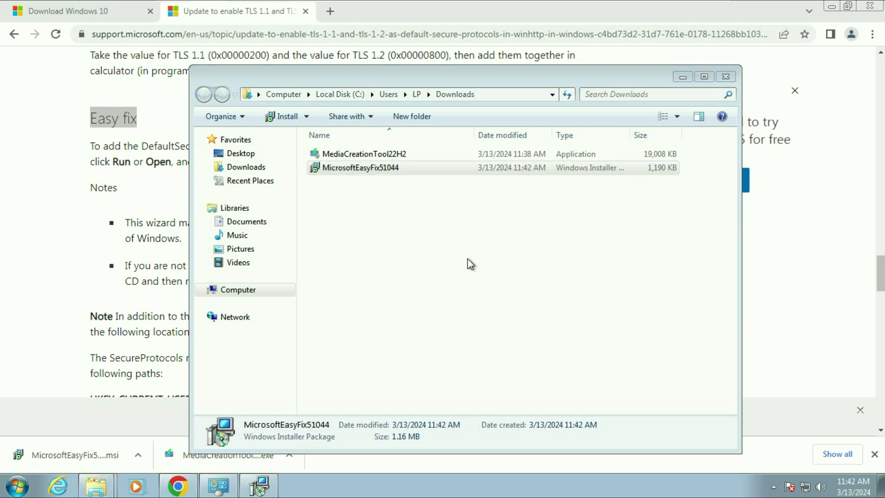
{"action": "left_click", "coordinate": [313, 323]}
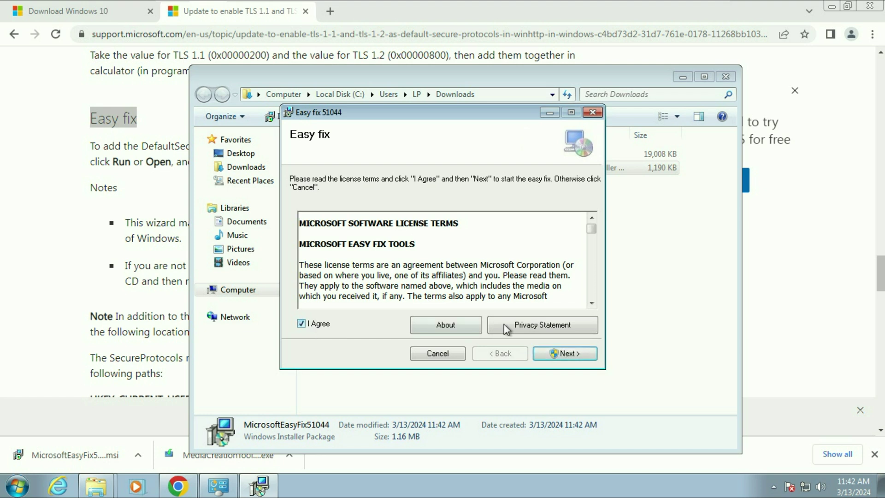
{"action": "left_click", "coordinate": [578, 354]}
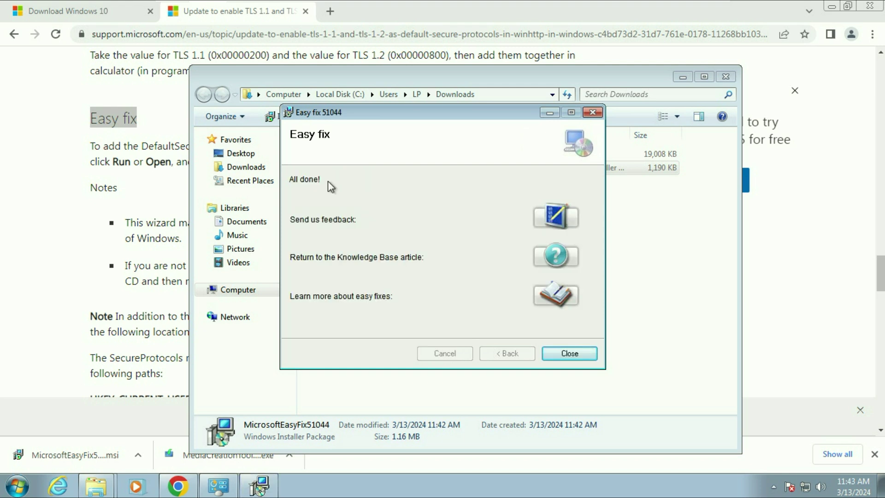
{"action": "left_click", "coordinate": [577, 354]}
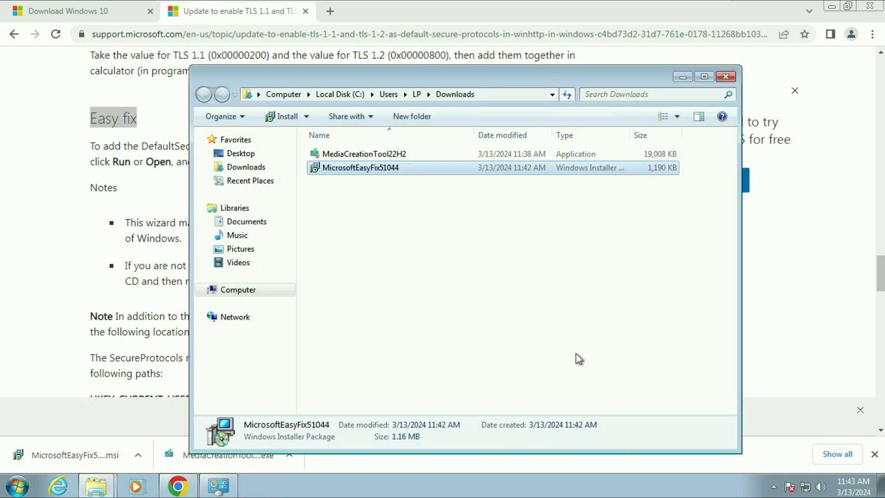
Run MediaCreationTool22H2 as administrator from Downloads and approve the elevation prompt.
{"action": "left_click", "coordinate": [500, 262]}
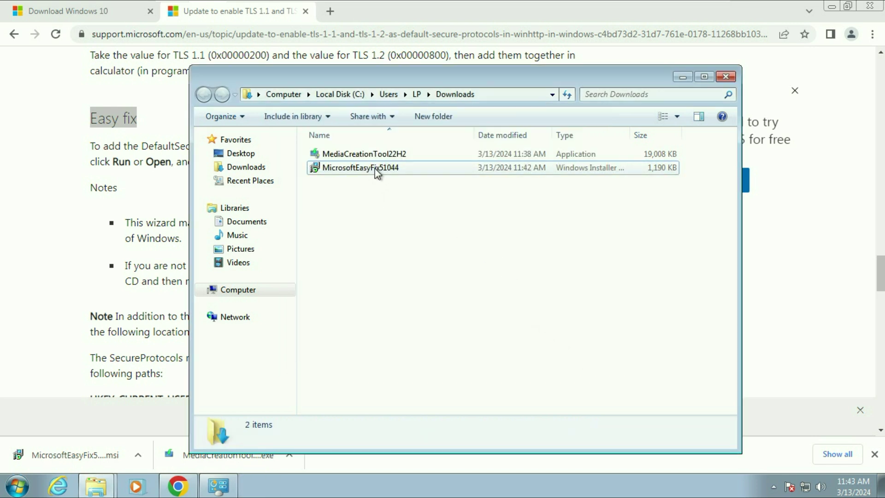
{"action": "left_click", "coordinate": [377, 156]}
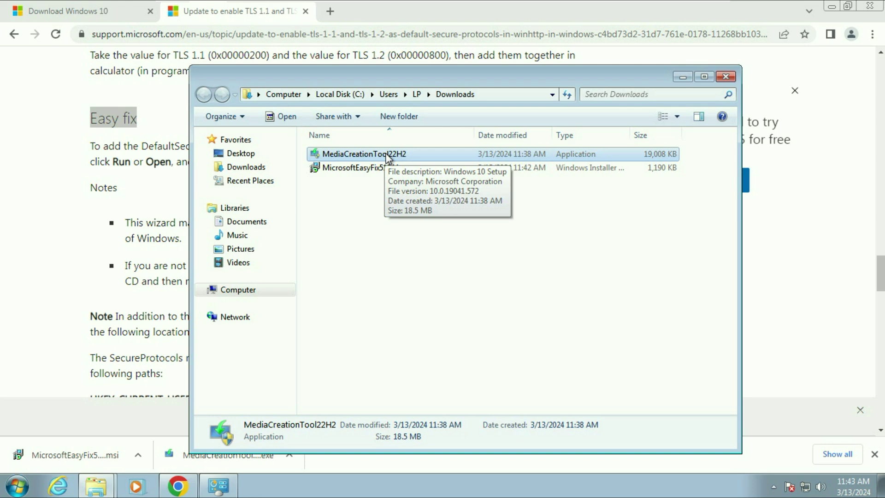
{"action": "right_click", "coordinate": [387, 155]}
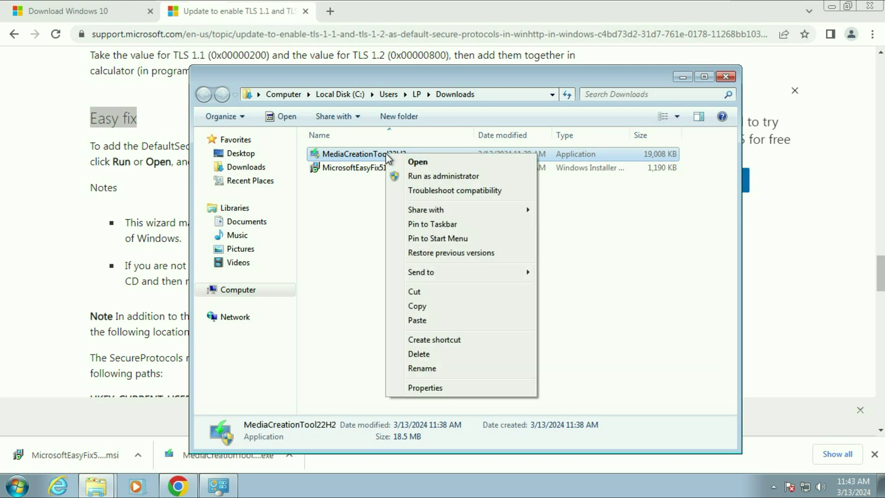
{"action": "left_click", "coordinate": [432, 175]}
{"action": "left_click", "coordinate": [507, 298]}
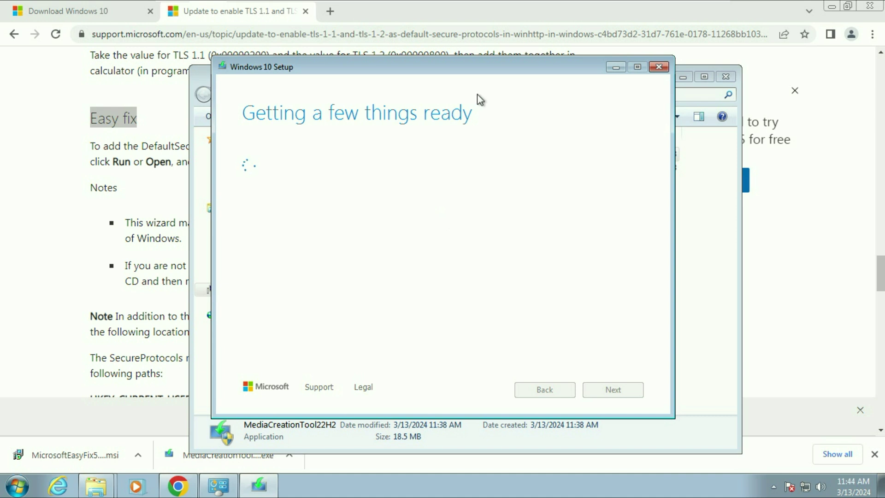
Minimize Explorer and Chrome, centre the Setup window, and accept the Windows 10 license terms.
{"action": "left_click", "coordinate": [682, 77]}
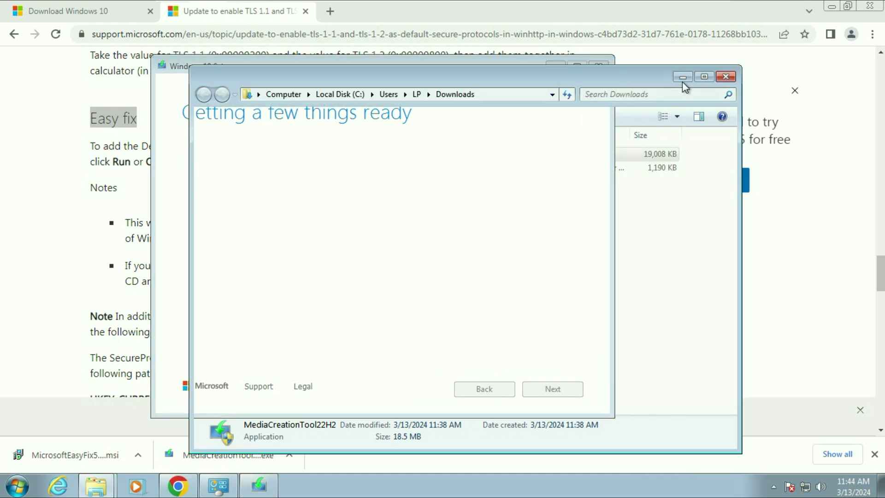
{"action": "left_click", "coordinate": [833, 11]}
{"action": "left_click", "coordinate": [831, 9]}
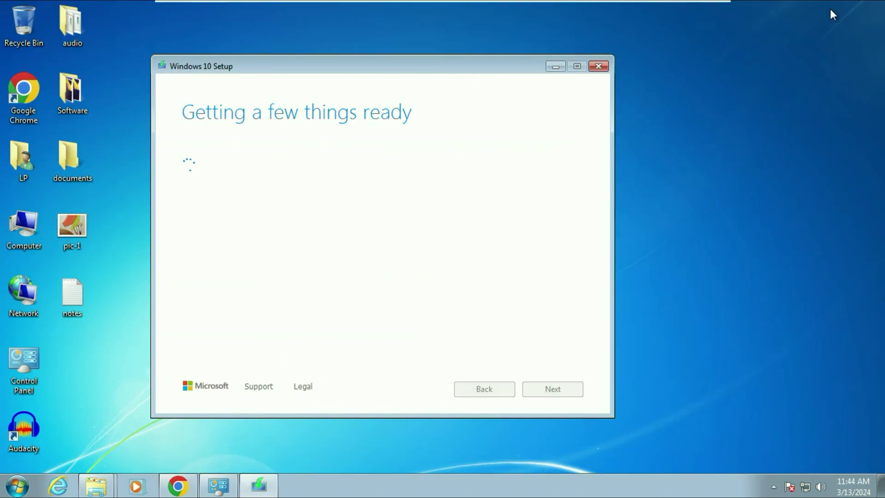
{"action": "left_click_drag", "start_coordinate": [421, 73], "coordinate": [519, 72]}
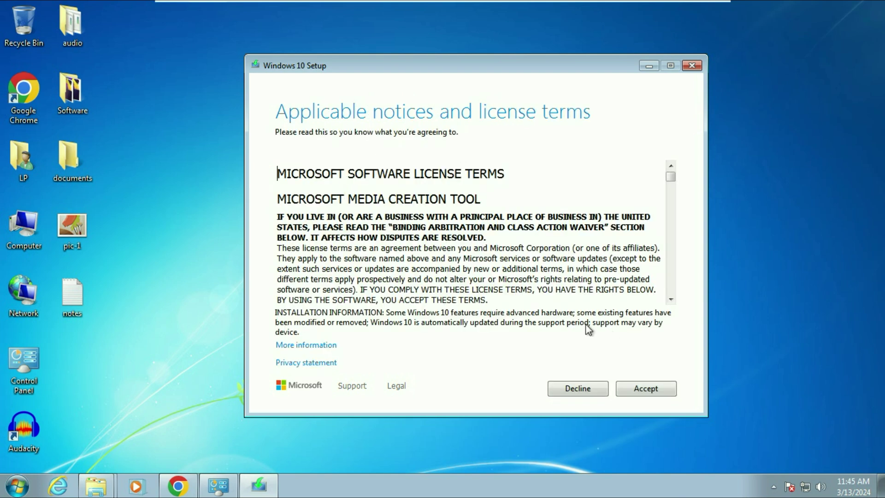
{"action": "left_click", "coordinate": [663, 389]}
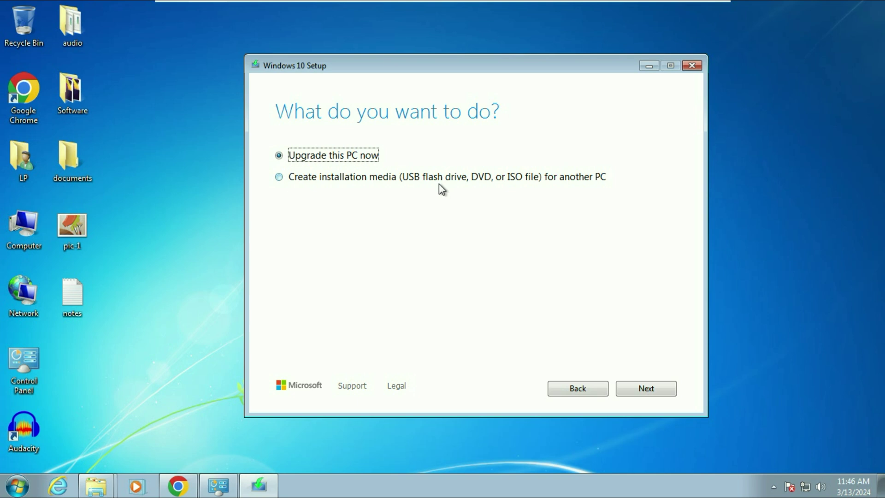
Explore Create installation media: untick recommended options, keep the language, and pick ISO file.
{"action": "left_click", "coordinate": [280, 178]}
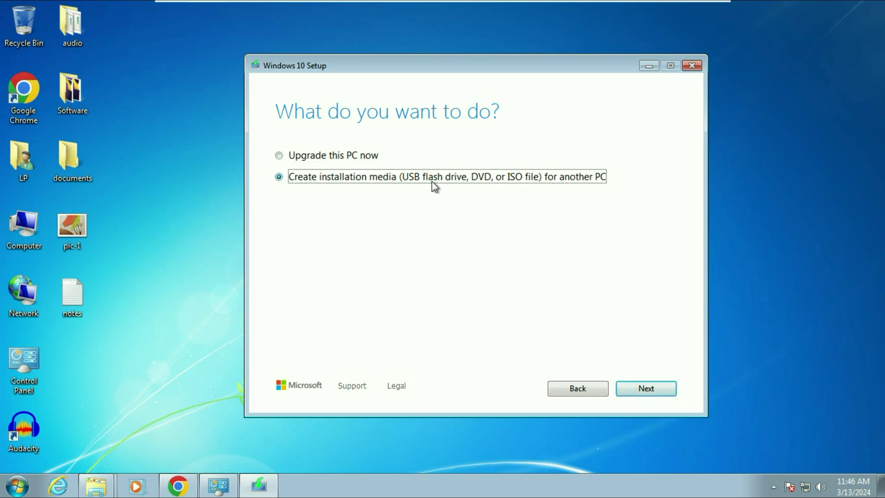
{"action": "left_click", "coordinate": [649, 389]}
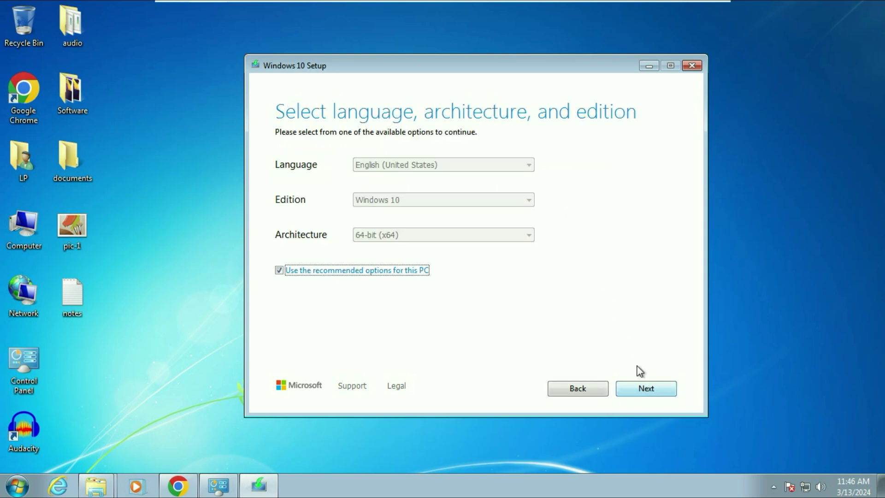
{"action": "left_click", "coordinate": [279, 271]}
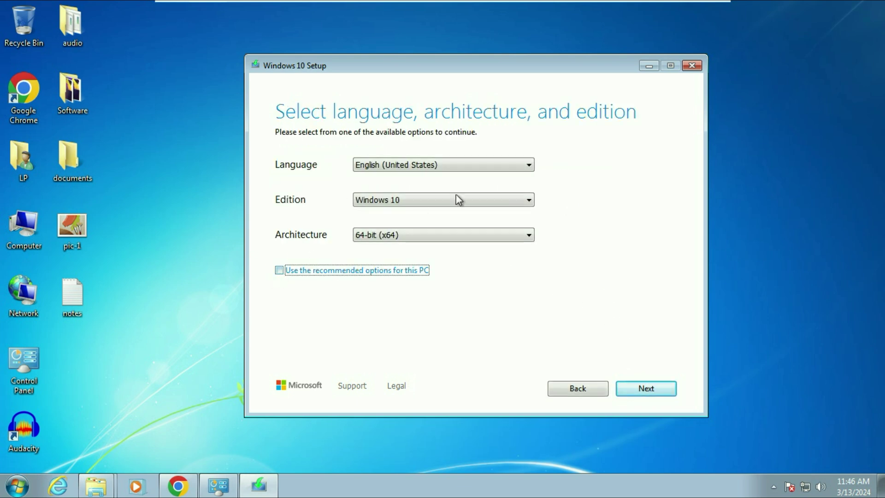
{"action": "left_click", "coordinate": [521, 168]}
{"action": "left_click", "coordinate": [522, 167]}
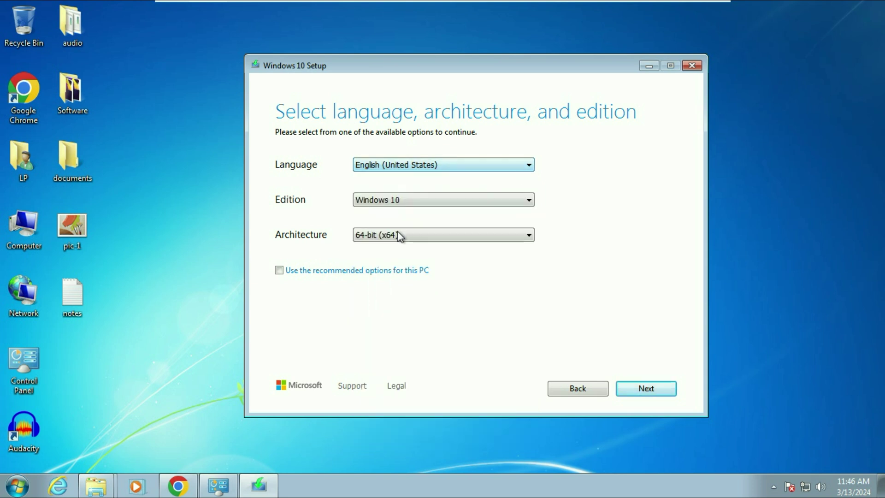
{"action": "left_click", "coordinate": [655, 391]}
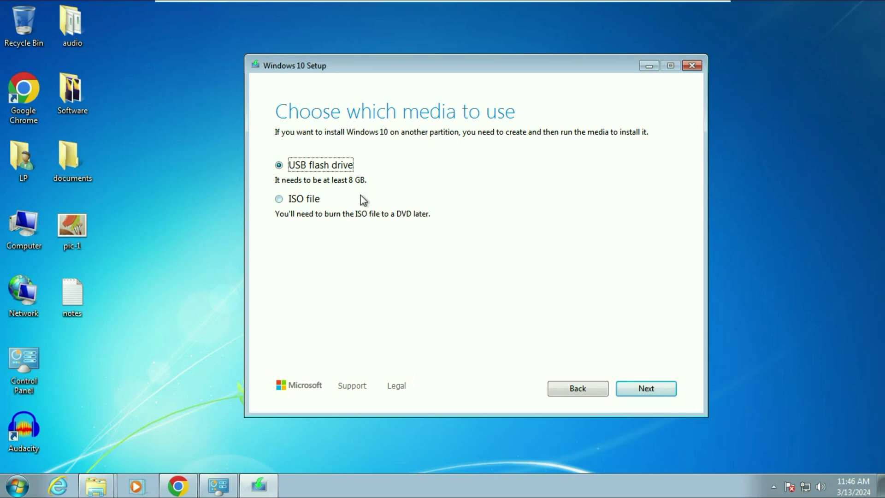
{"action": "left_click", "coordinate": [282, 200]}
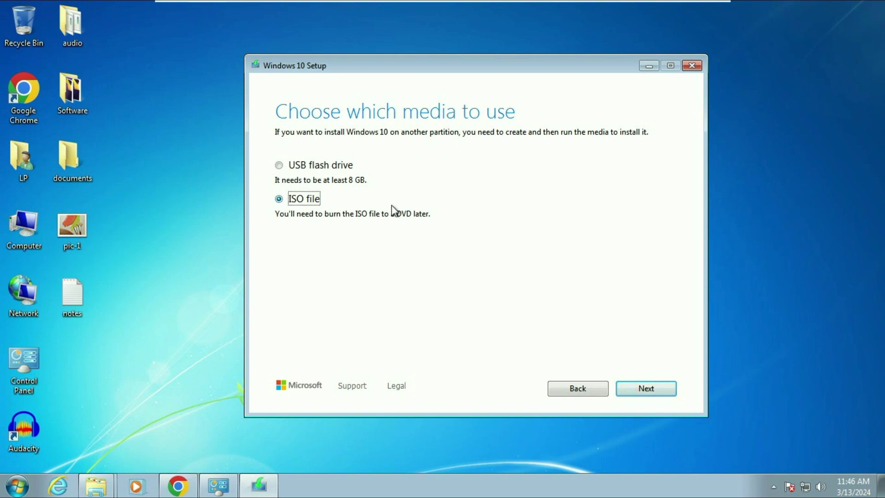
Go back twice, choose Upgrade this PC now, and continue.
{"action": "left_click", "coordinate": [571, 390]}
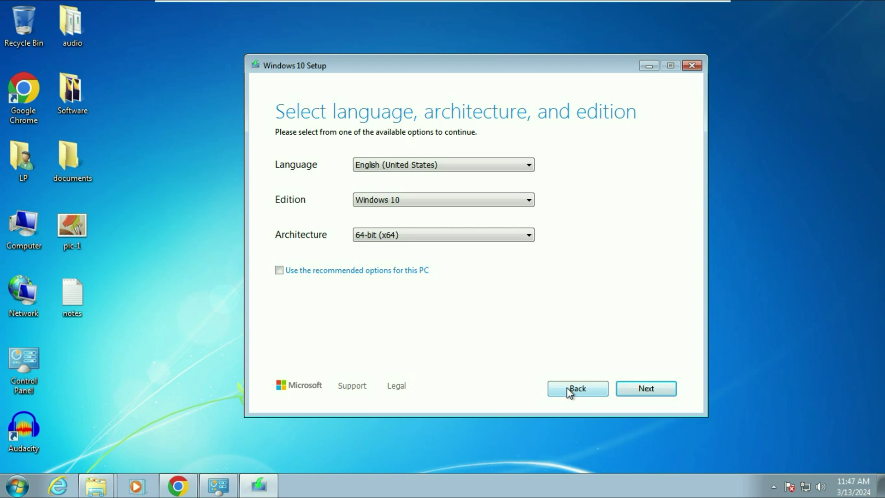
{"action": "left_click", "coordinate": [571, 391]}
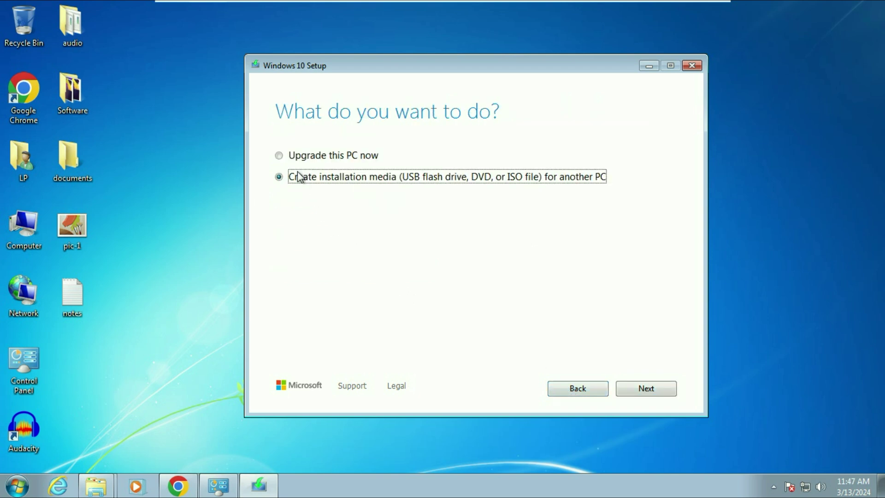
{"action": "left_click", "coordinate": [282, 156]}
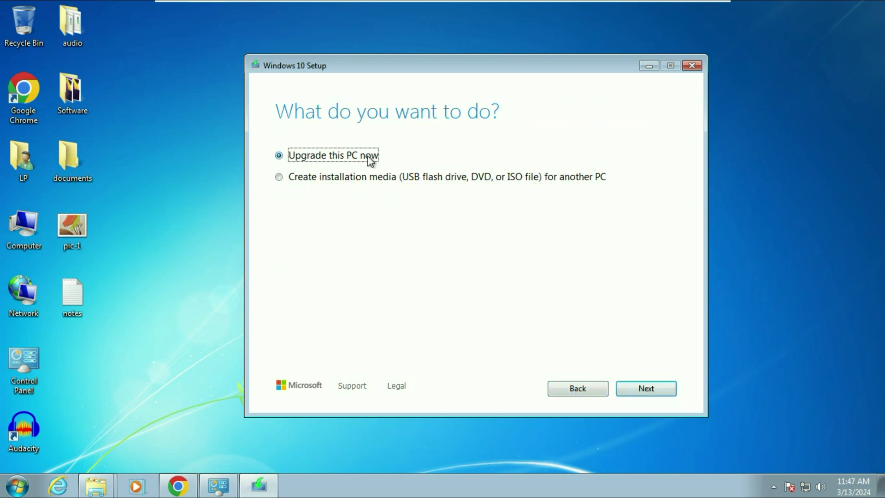
{"action": "left_click", "coordinate": [646, 389]}
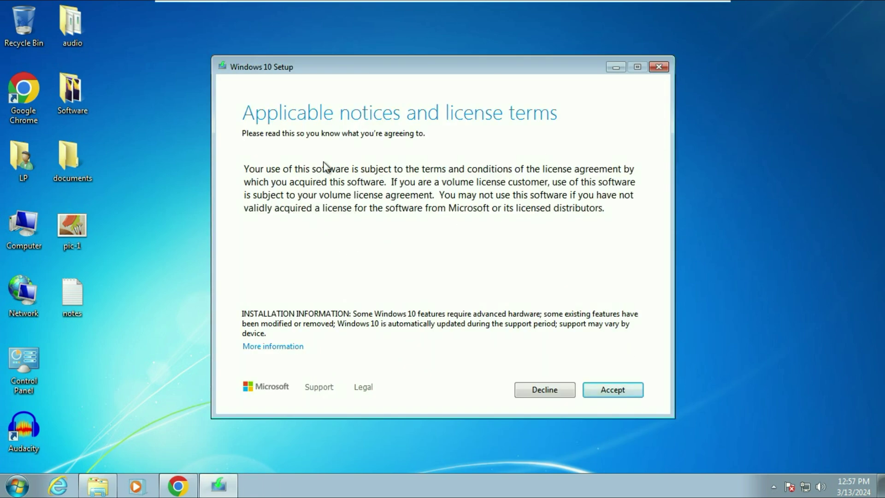
Accept the license terms and keep personal files and apps for the Windows 10 Pro install.
{"action": "left_click", "coordinate": [614, 390]}
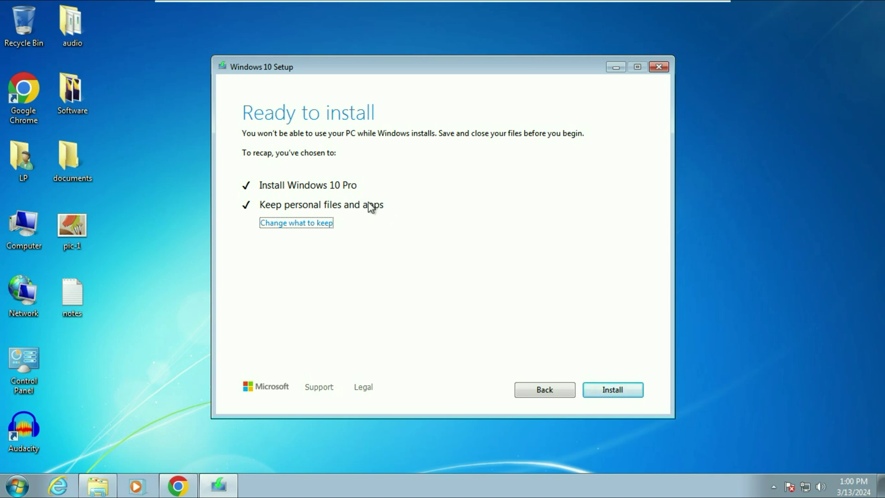
{"action": "left_click", "coordinate": [281, 226]}
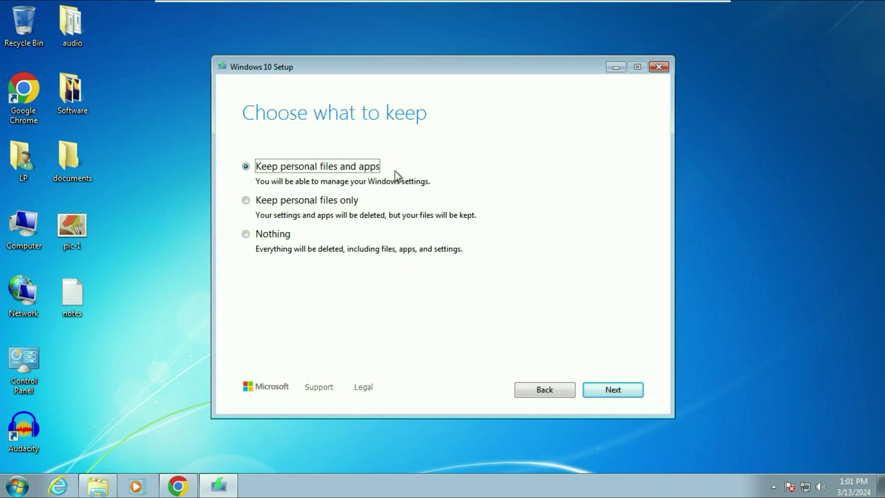
{"action": "left_click", "coordinate": [622, 389]}
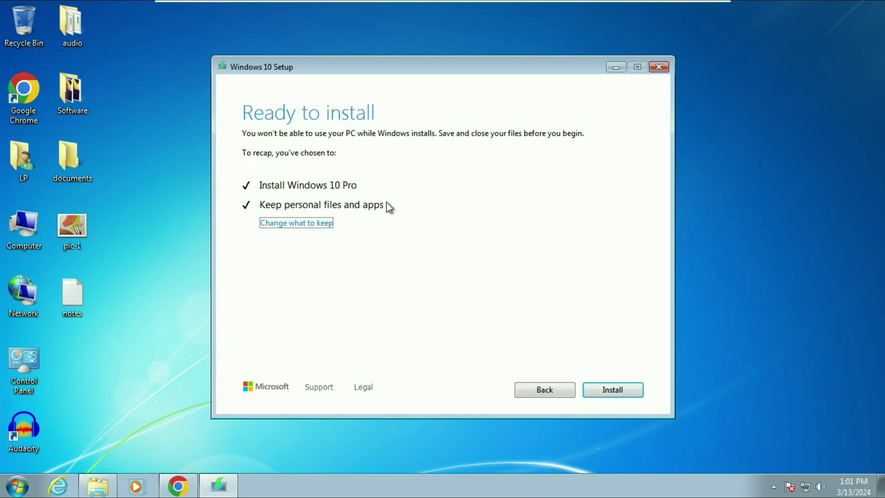
Start installing Windows 10 Pro and let the PC upgrade and restart to the desktop.
{"action": "left_click", "coordinate": [629, 393]}
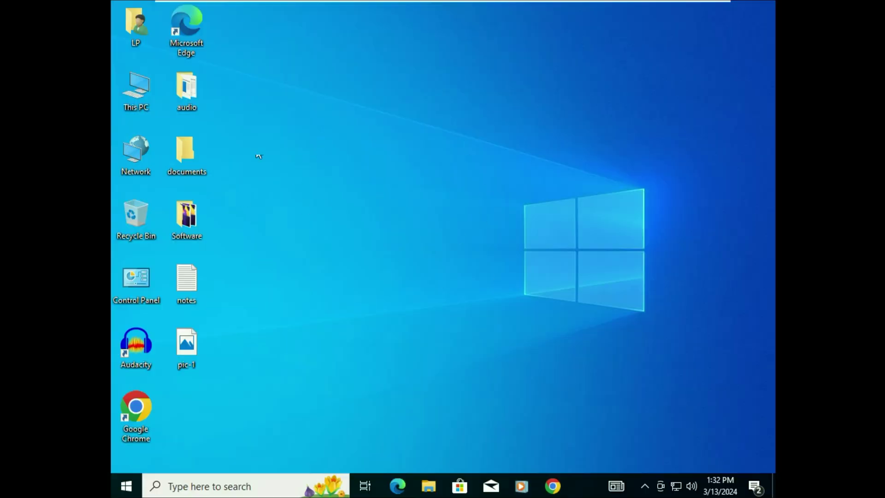
Open This PC in a maximized File Explorer window to view the drives.
{"action": "left_click_drag", "start_coordinate": [244, 95], "coordinate": [188, 382]}
{"action": "left_click", "coordinate": [316, 263]}
{"action": "double_click", "coordinate": [134, 91]}
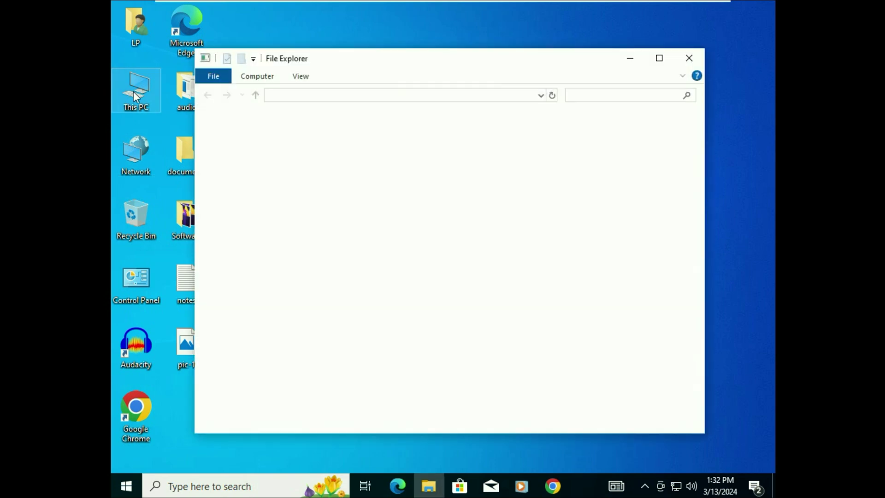
{"action": "left_click", "coordinate": [665, 62]}
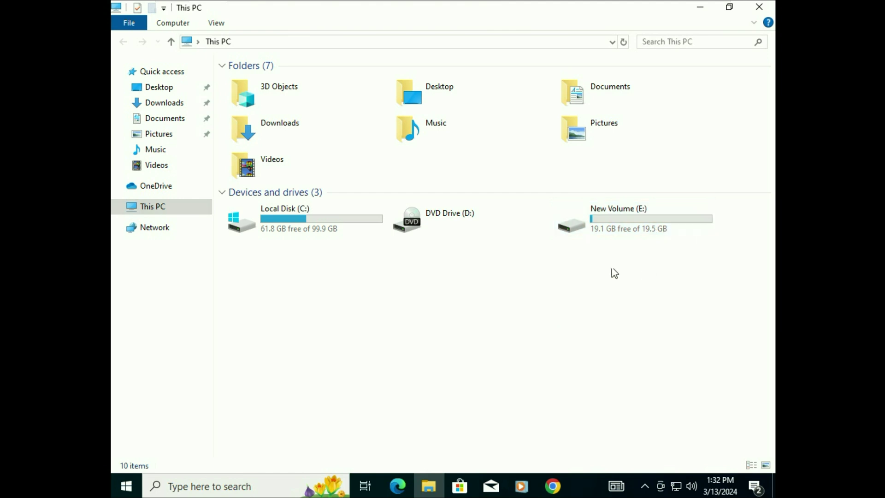
Check that New Volume (E:) still holds its folders and frr file, then minimize Explorer.
{"action": "double_click", "coordinate": [625, 228]}
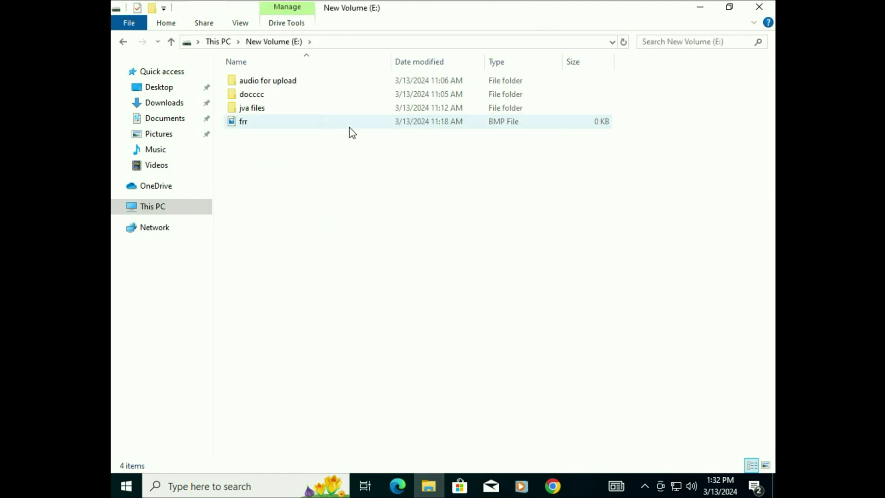
{"action": "left_click", "coordinate": [171, 41]}
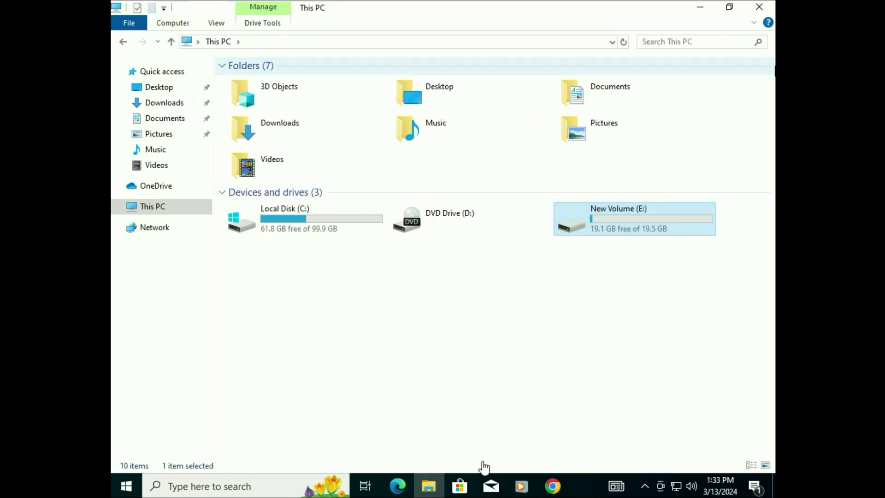
{"action": "left_click", "coordinate": [430, 488]}
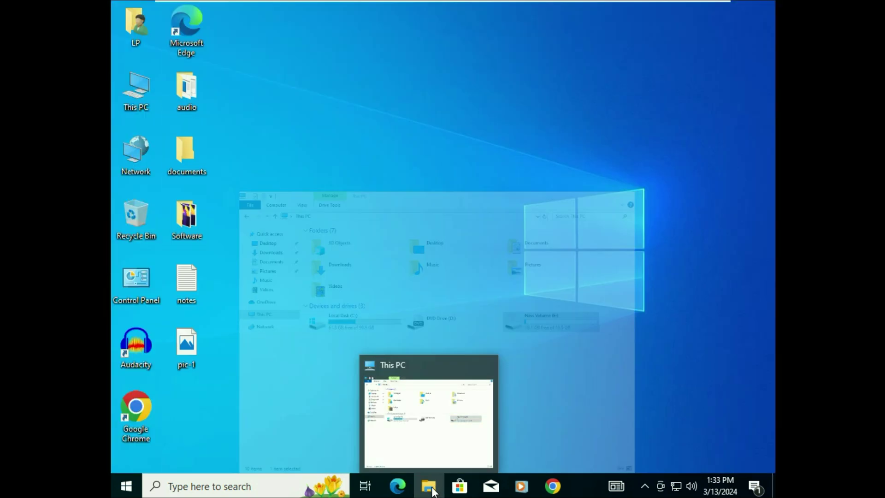
Search 'contr' and open Control Panel maximized.
{"action": "left_click", "coordinate": [221, 486]}
{"action": "type", "text": "contr"}
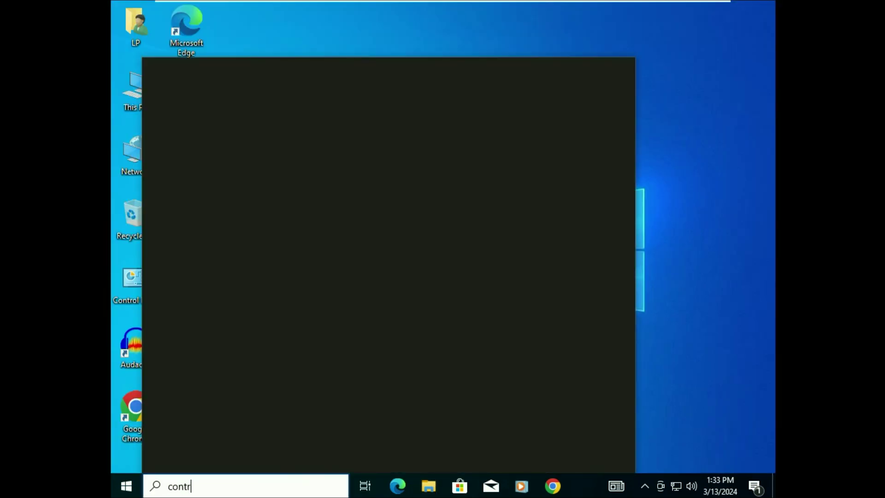
{"action": "left_click", "coordinate": [325, 118]}
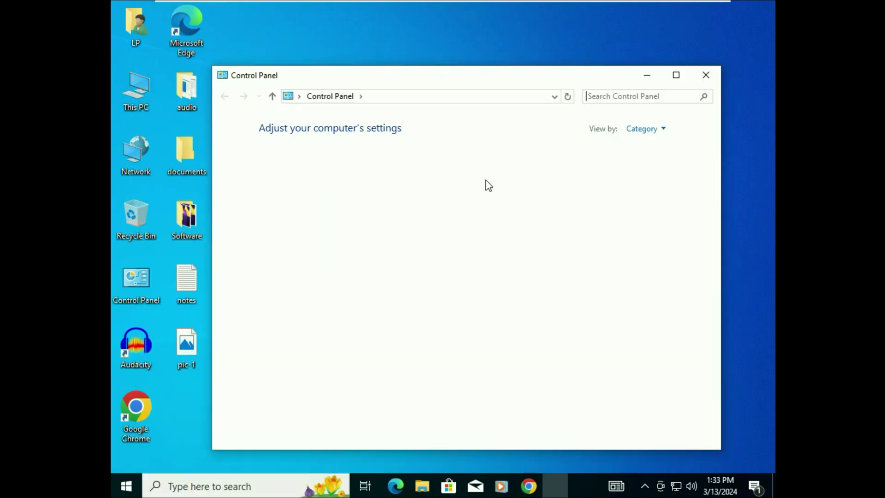
{"action": "left_click", "coordinate": [674, 75]}
View Control Panel as small icons, open Programs and Features to review 9 programs, then minimize.
{"action": "left_click", "coordinate": [640, 58]}
{"action": "left_click", "coordinate": [641, 108]}
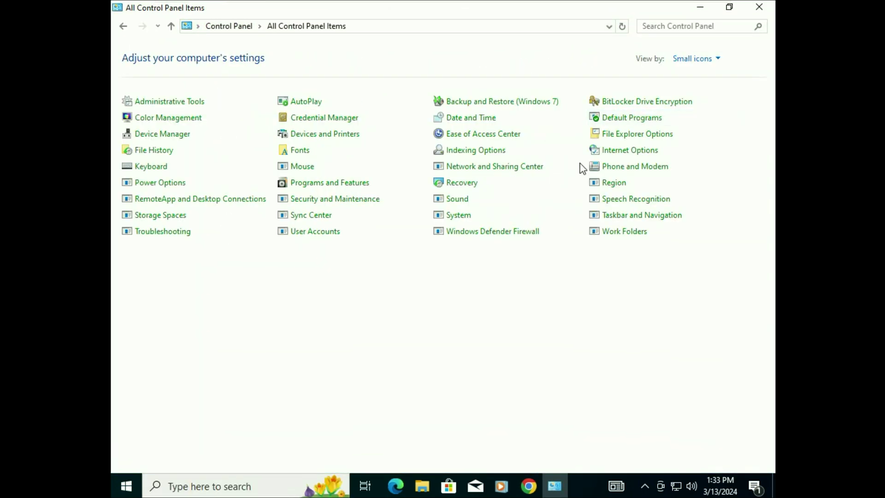
{"action": "left_click", "coordinate": [325, 187]}
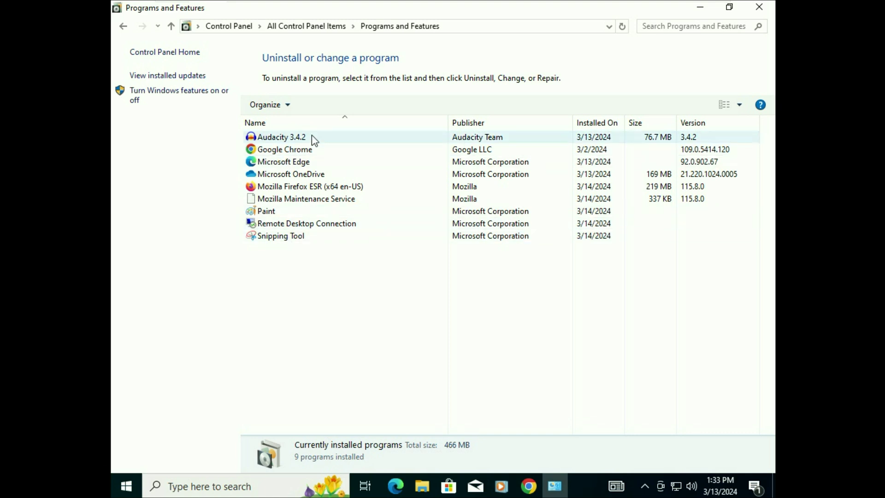
{"action": "left_click", "coordinate": [557, 488]}
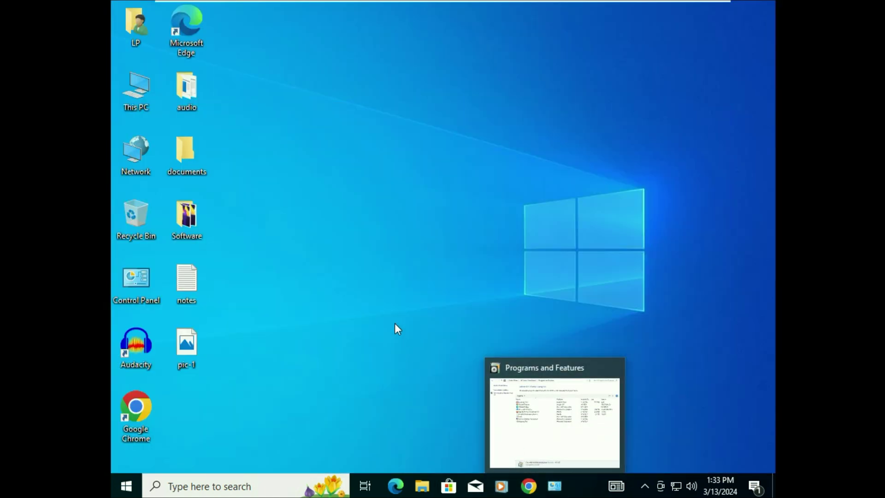